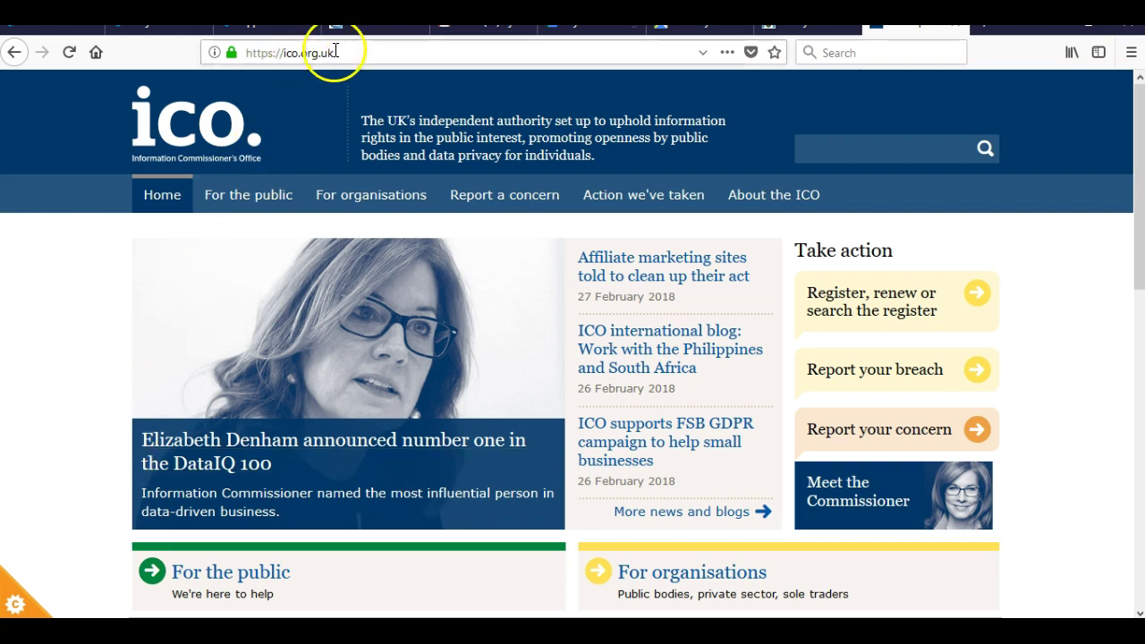
- Highlight the ico.org.uk web address on the ICO home page in Firefox
{"action": "left_click_drag", "start_coordinate": [337, 51], "coordinate": [270, 53]}
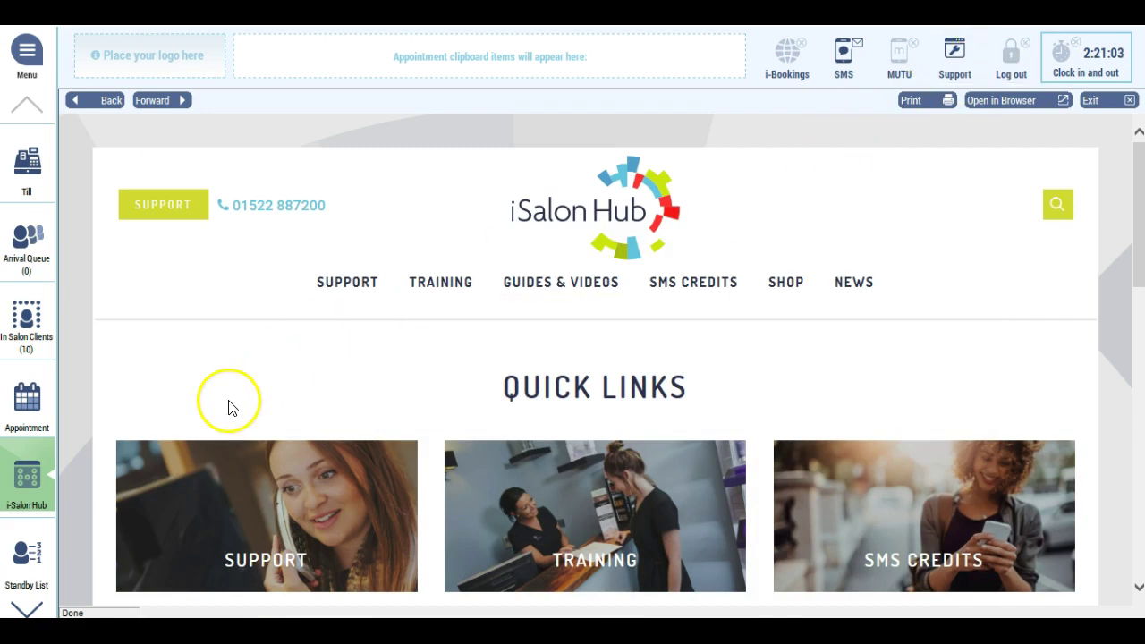
- Open a client's record card from the Client List and toggle 'Exclude from booking reminders' on, then off
{"action": "left_click", "coordinate": [23, 408]}
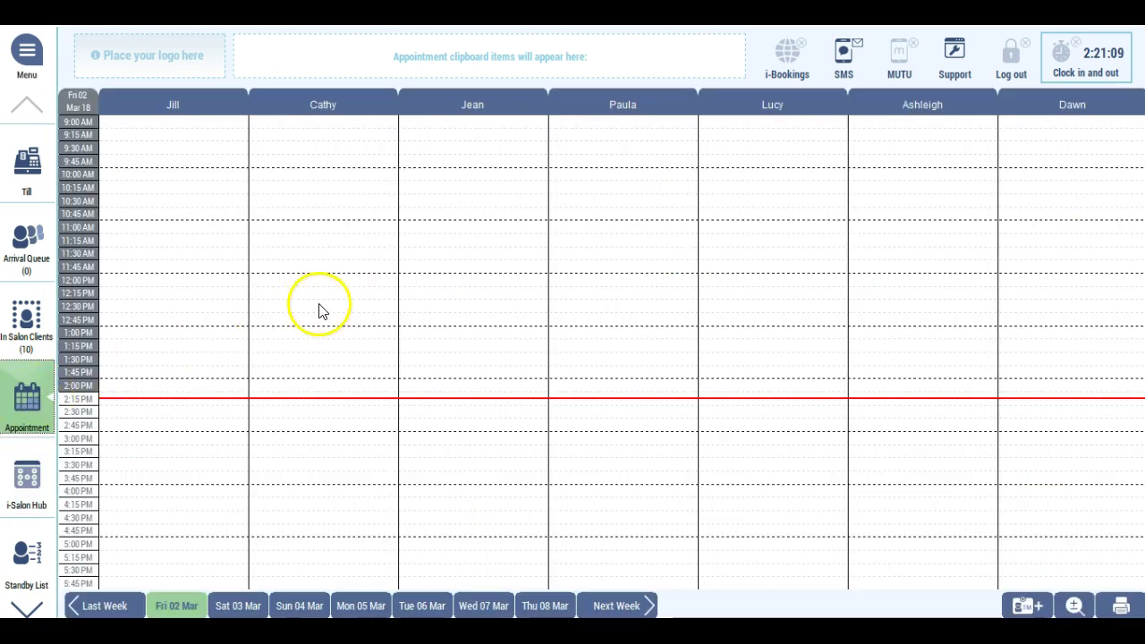
{"action": "left_click", "coordinate": [322, 311]}
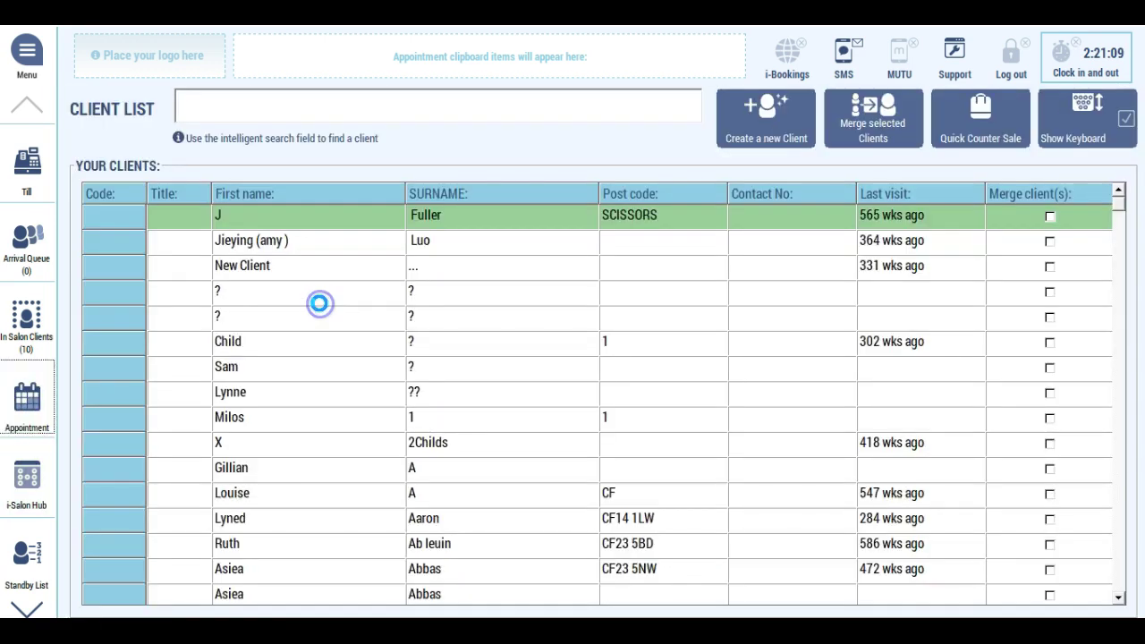
{"action": "double_click", "coordinate": [204, 253]}
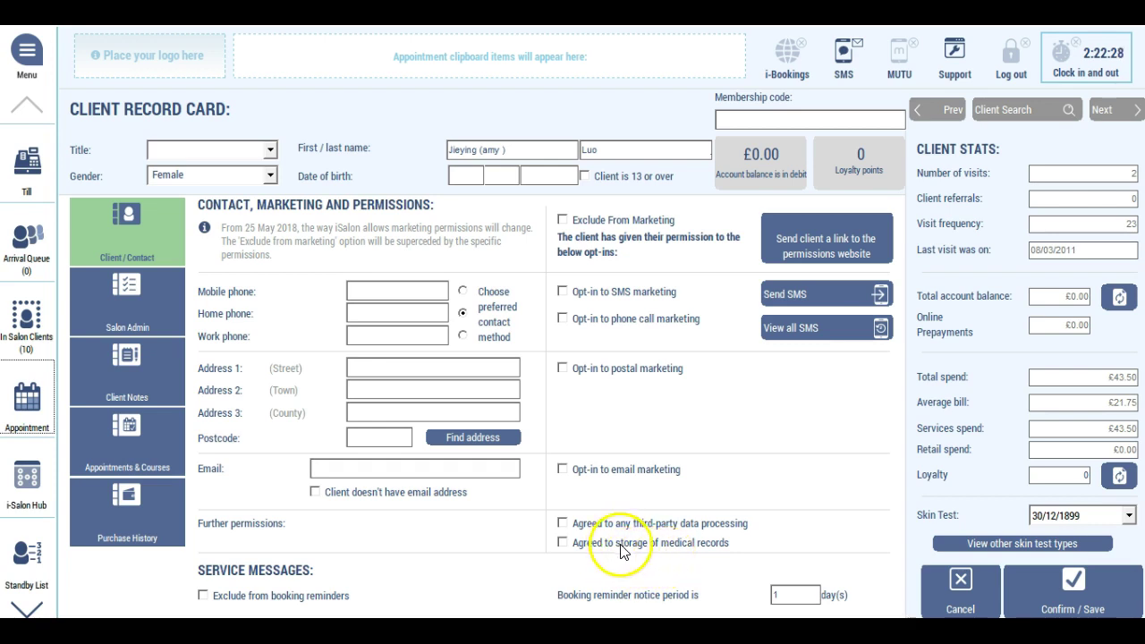
{"action": "left_click", "coordinate": [204, 596]}
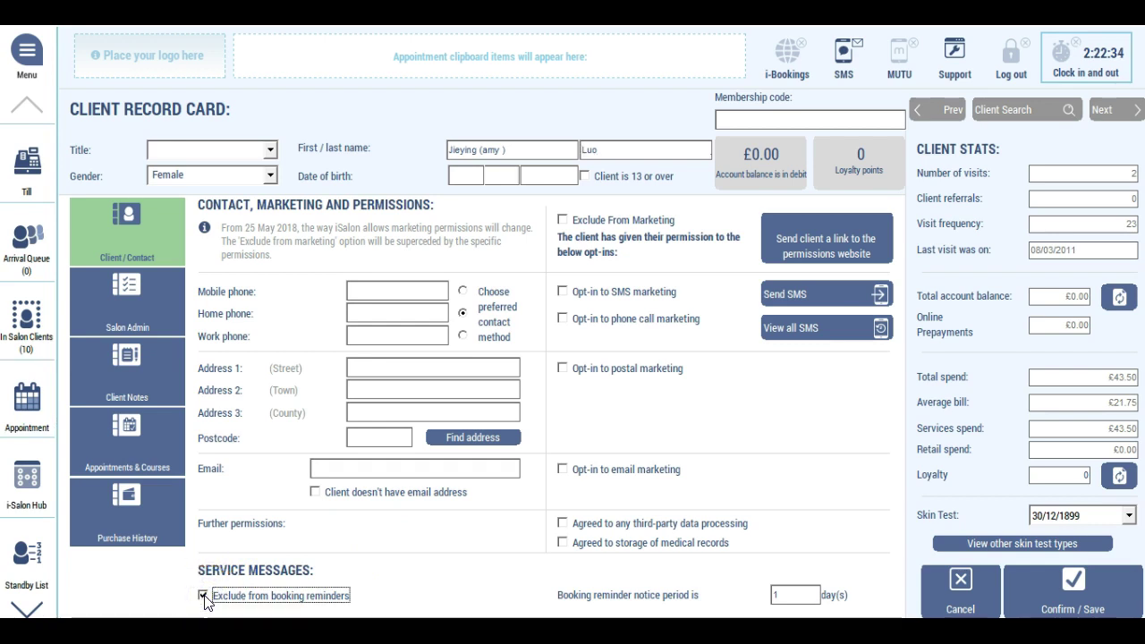
{"action": "left_click", "coordinate": [204, 597]}
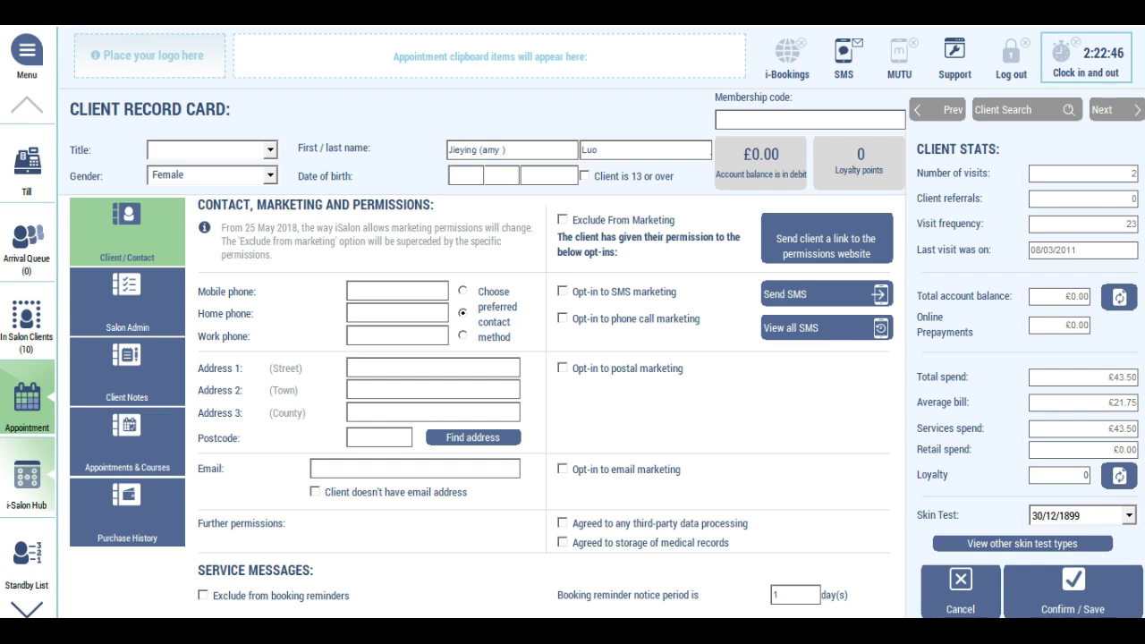
- Open a team member via Setup > Master Files > Team Members and tick, then untick, fingerprint consent
{"action": "left_click", "coordinate": [27, 53]}
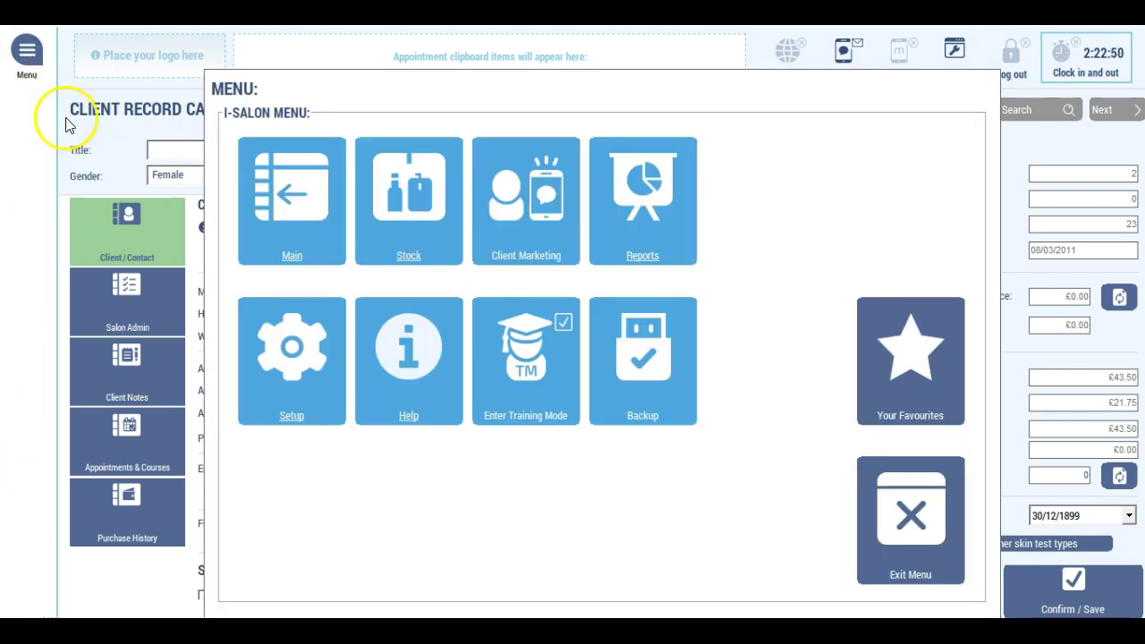
{"action": "left_click", "coordinate": [296, 374]}
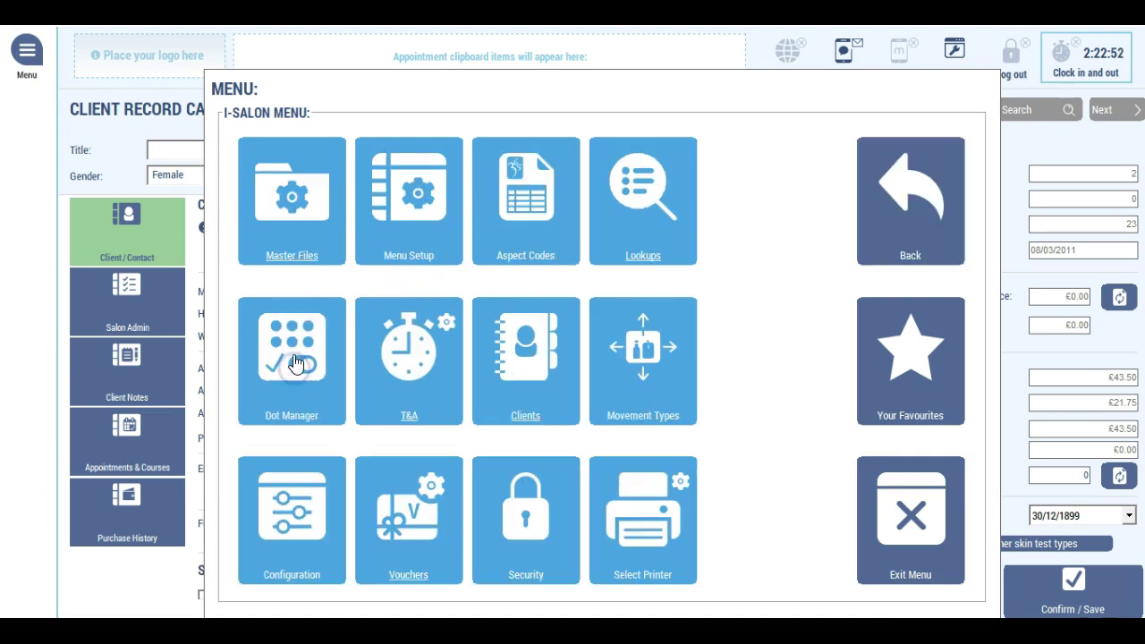
{"action": "left_click", "coordinate": [295, 220]}
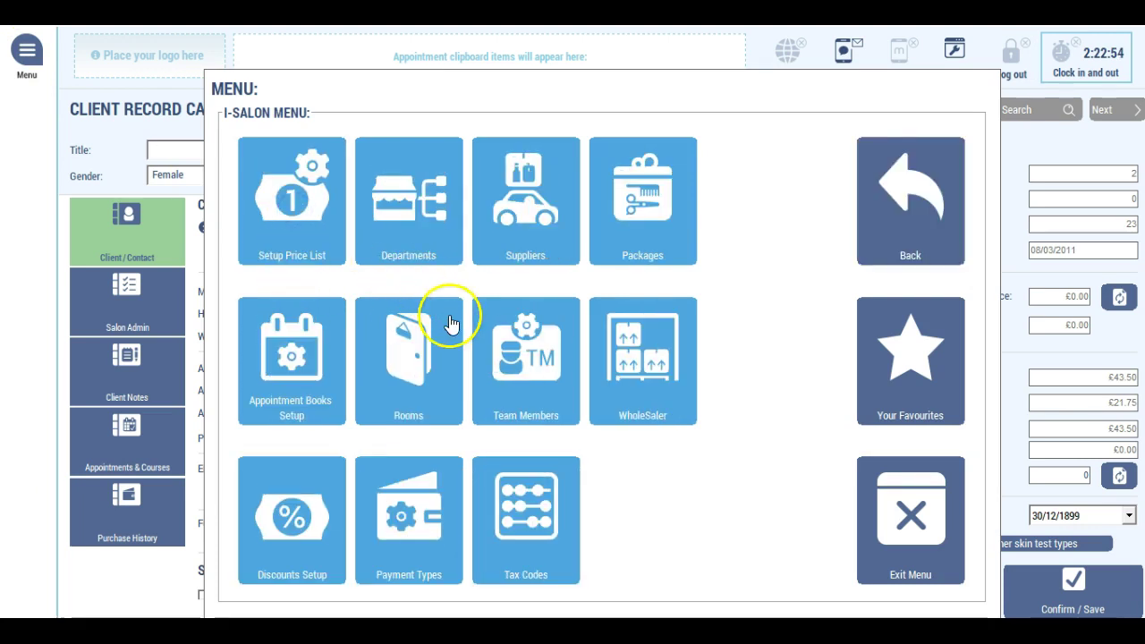
{"action": "left_click", "coordinate": [523, 362]}
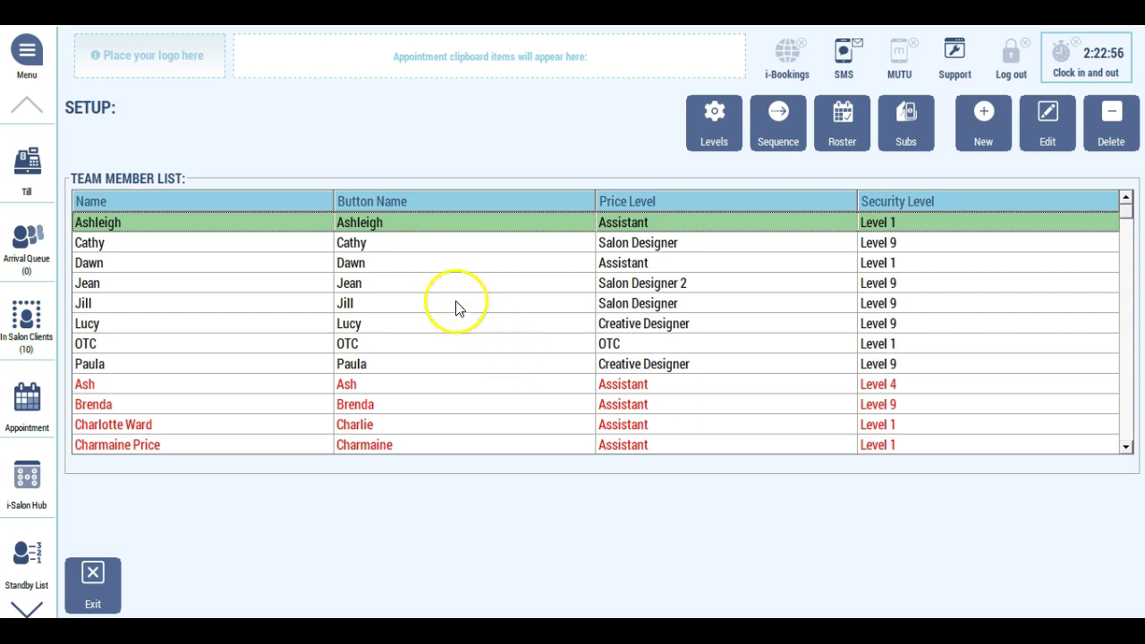
{"action": "left_click", "coordinate": [358, 264]}
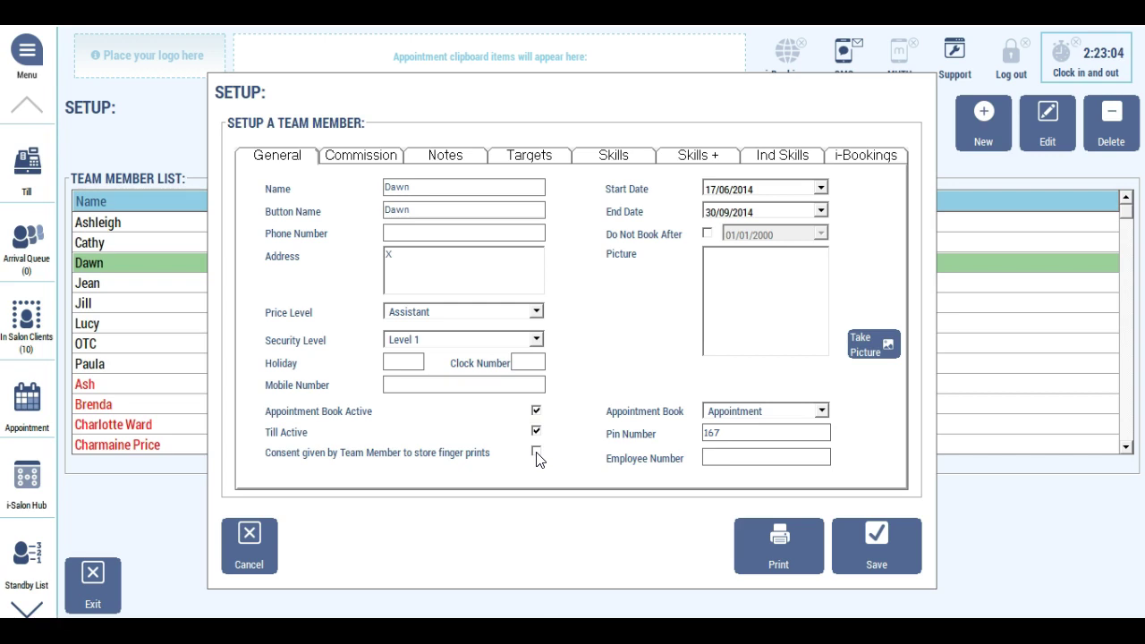
{"action": "left_click", "coordinate": [537, 457]}
{"action": "left_click", "coordinate": [537, 454]}
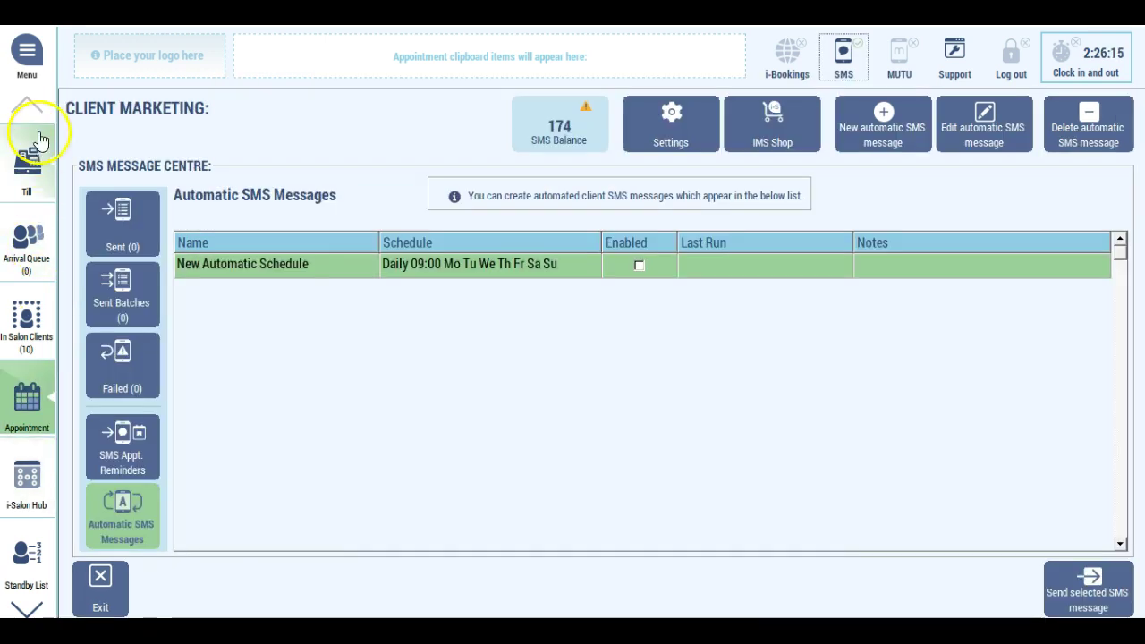
- Open Client Marketing from the main menu and pick the 'All Clients who have not yet opted-in to marketing' tile
{"action": "left_click", "coordinate": [26, 51]}
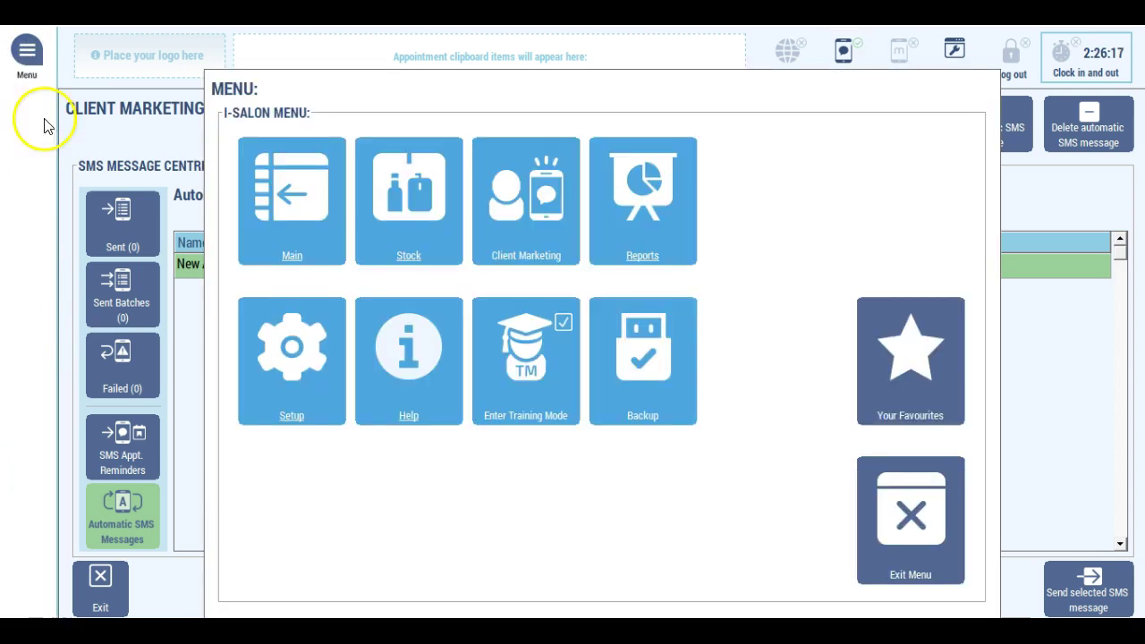
{"action": "left_click", "coordinate": [282, 369]}
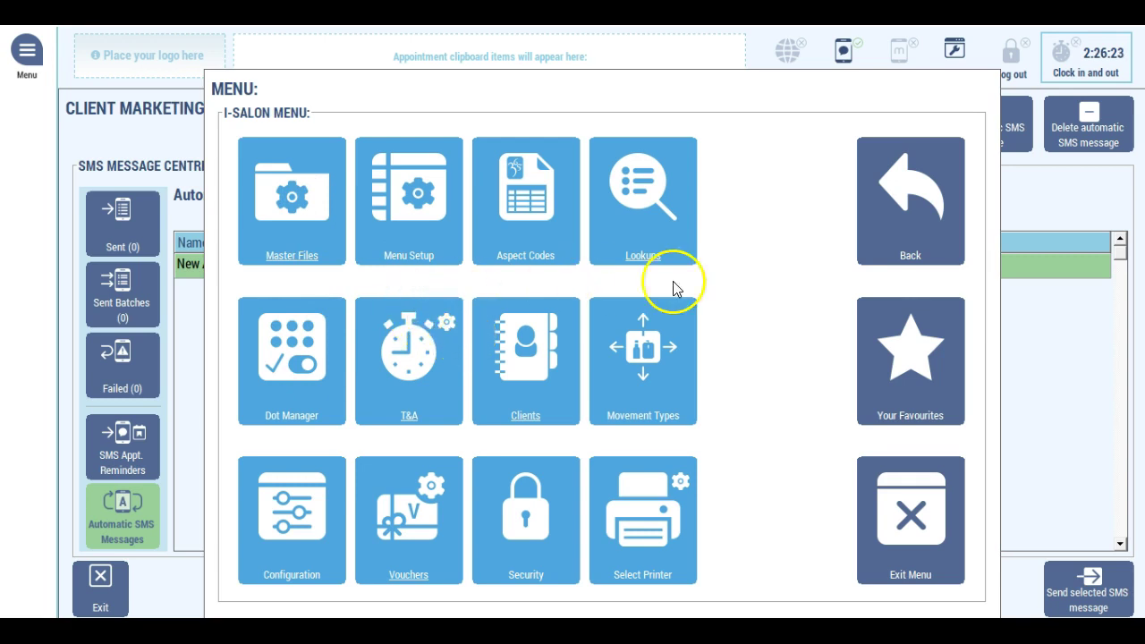
{"action": "left_click", "coordinate": [905, 238]}
{"action": "left_click", "coordinate": [549, 243]}
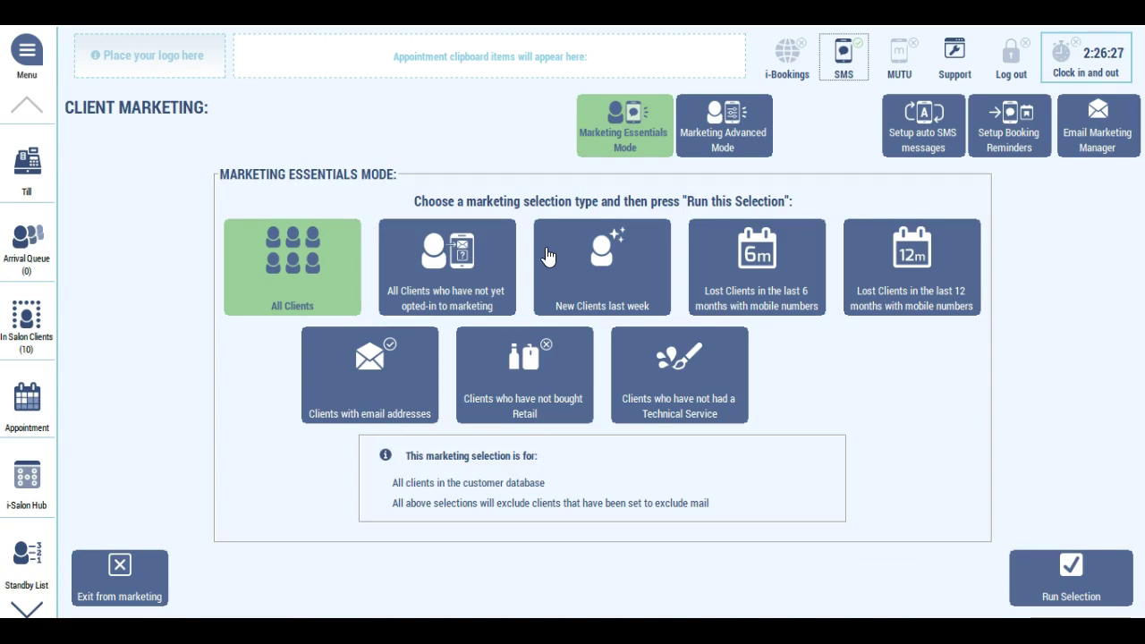
{"action": "left_click", "coordinate": [551, 256]}
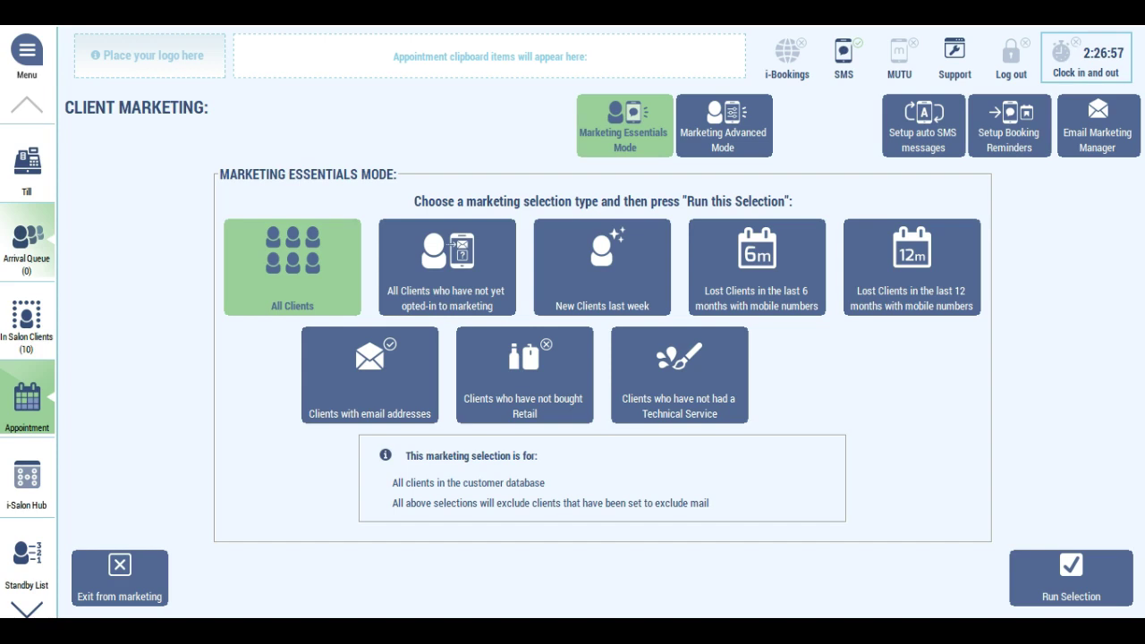
{"action": "left_click", "coordinate": [24, 177]}
{"action": "left_click", "coordinate": [433, 257]}
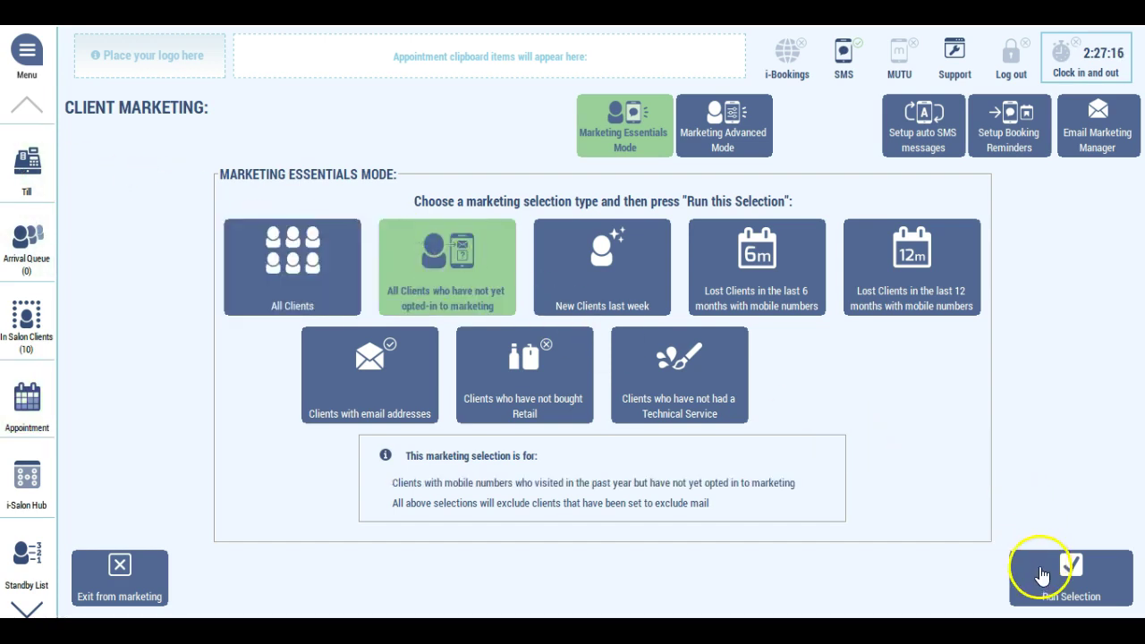
- List the not-yet-opted-in clients and start an SMS using the 'Opt in to marketing' template
{"action": "left_click", "coordinate": [1069, 572]}
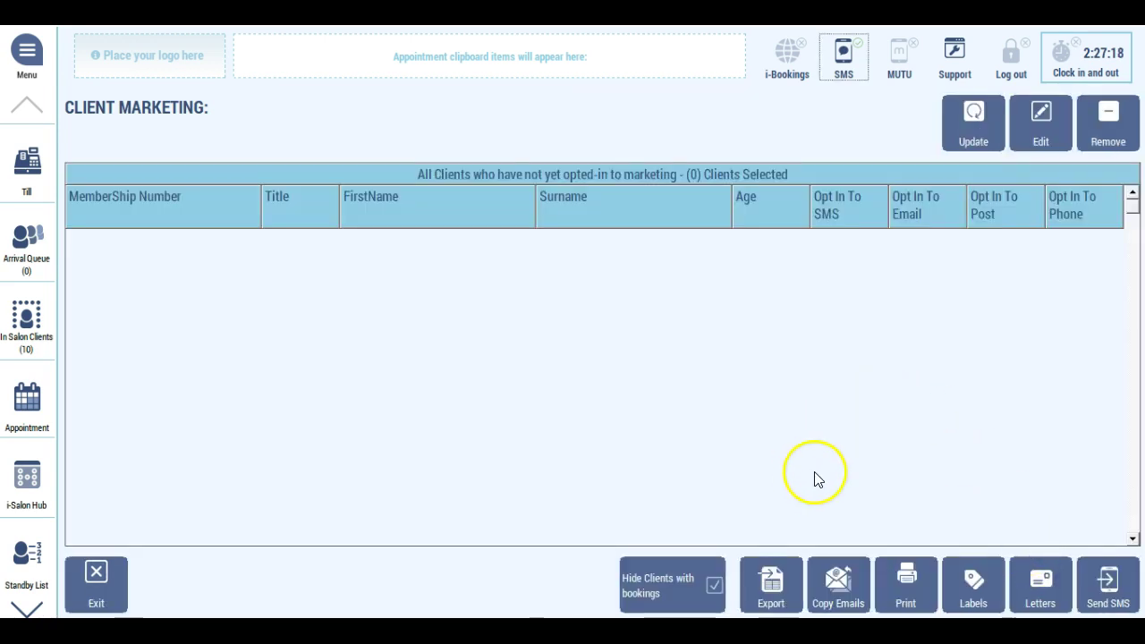
{"action": "left_click", "coordinate": [1107, 586]}
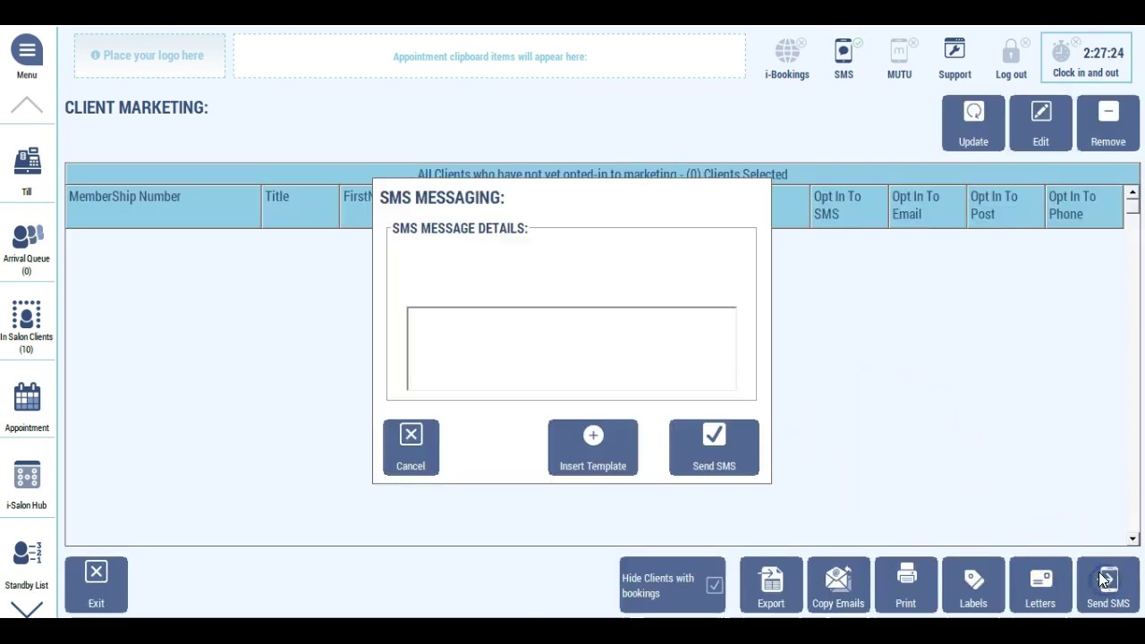
{"action": "left_click", "coordinate": [588, 446]}
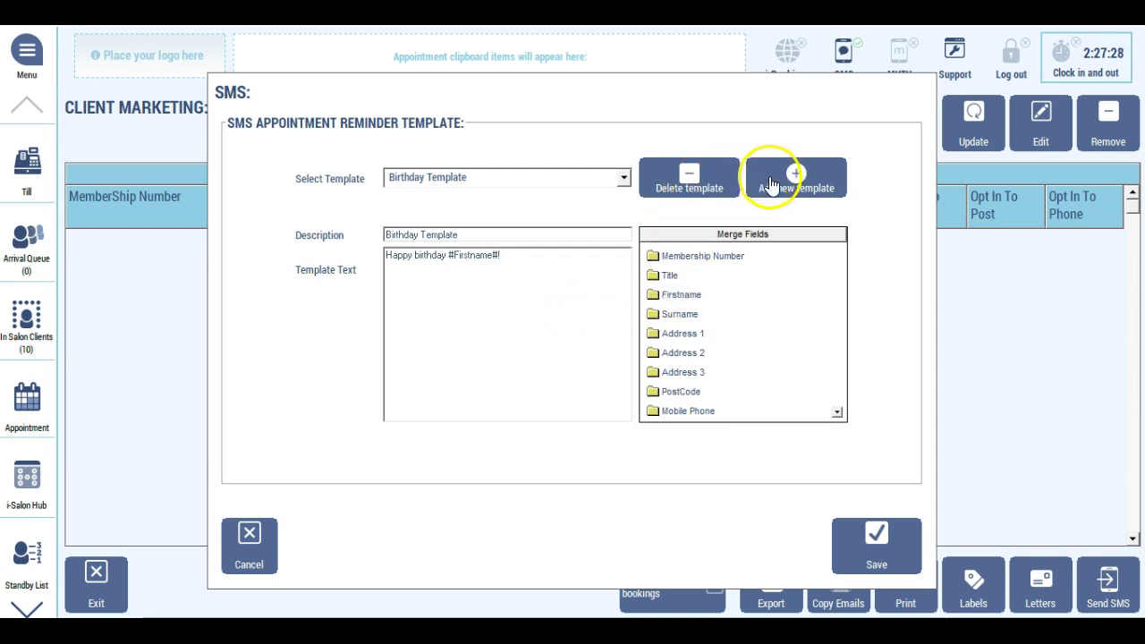
{"action": "left_click", "coordinate": [624, 183]}
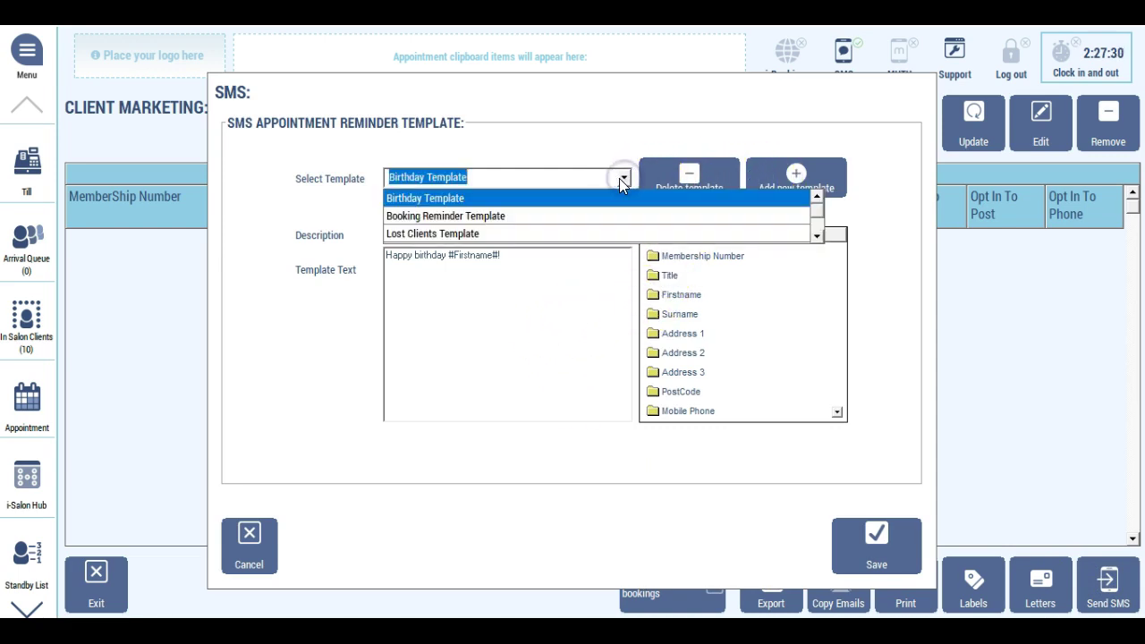
{"action": "left_click", "coordinate": [816, 236]}
{"action": "left_click", "coordinate": [455, 234]}
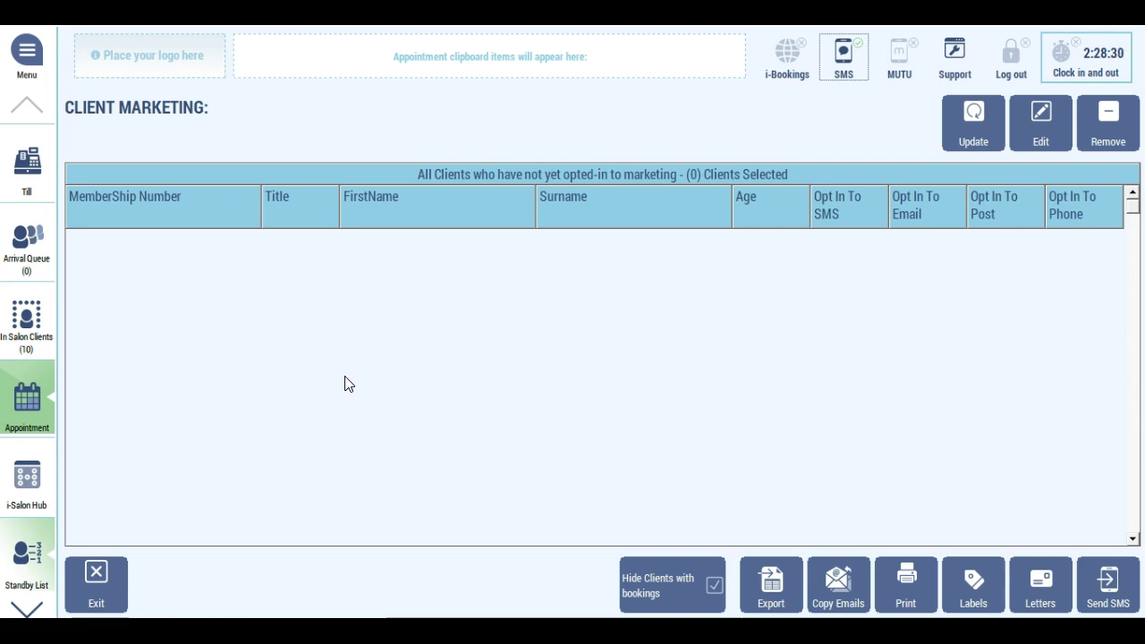
{"action": "left_click", "coordinate": [301, 378]}
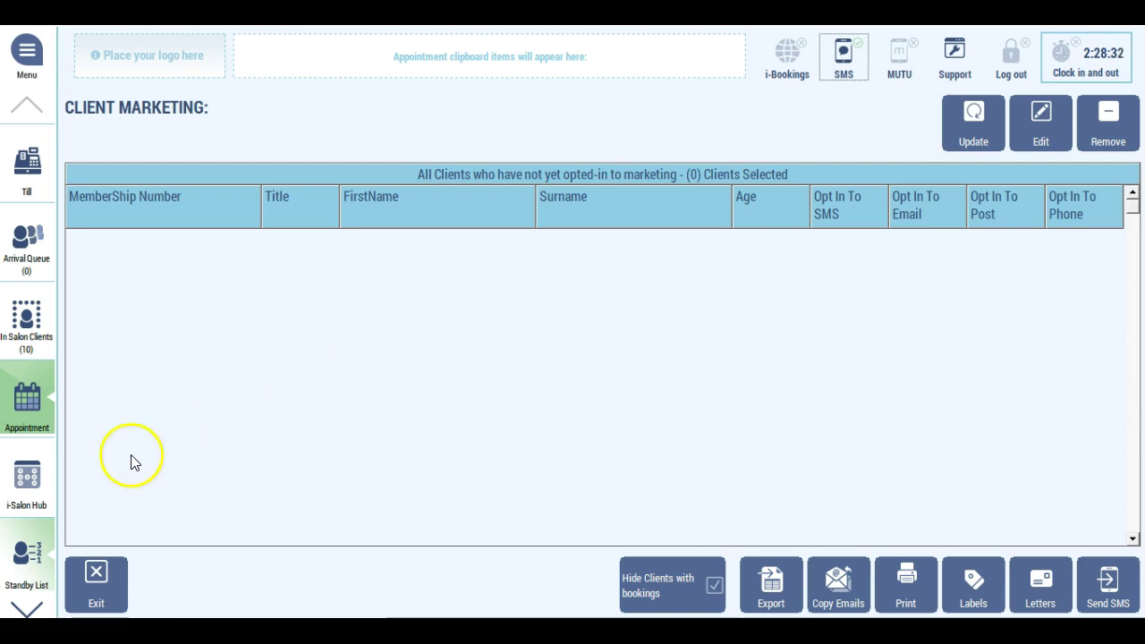
- Open the second listed client's record card at its Salon Admin tab
{"action": "left_click", "coordinate": [40, 393]}
{"action": "left_click", "coordinate": [313, 309]}
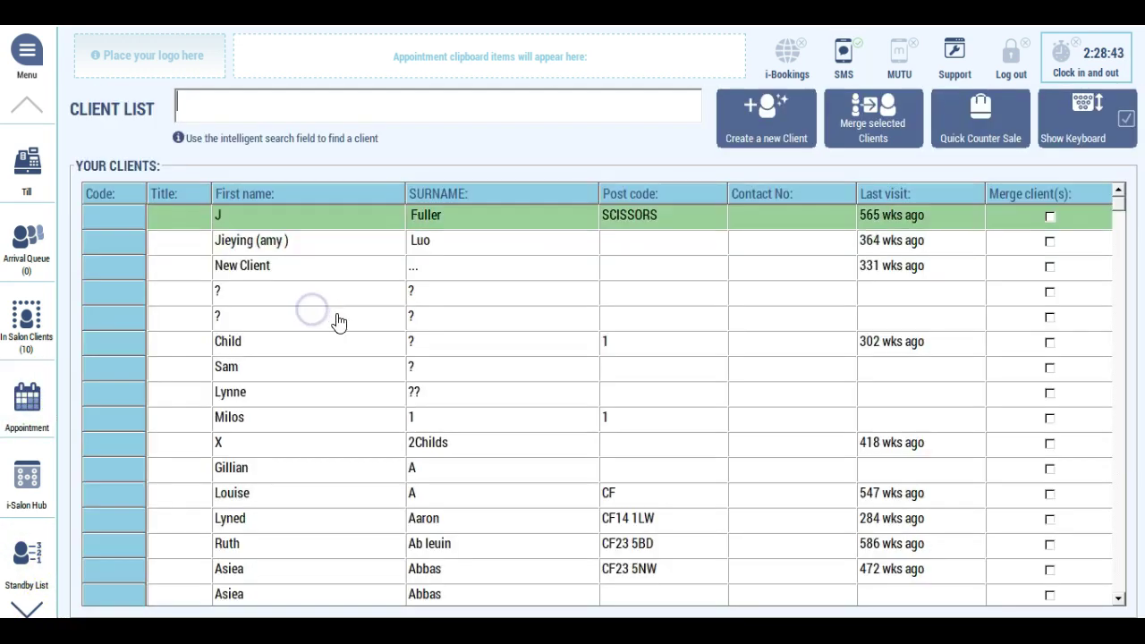
{"action": "left_click", "coordinate": [231, 243]}
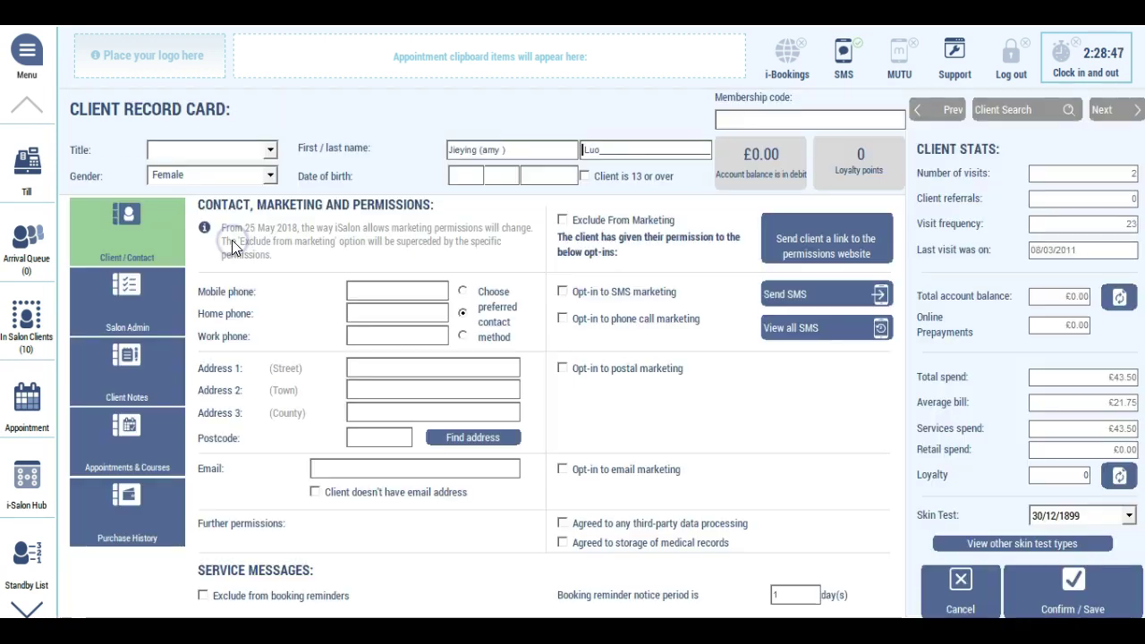
{"action": "left_click", "coordinate": [161, 301]}
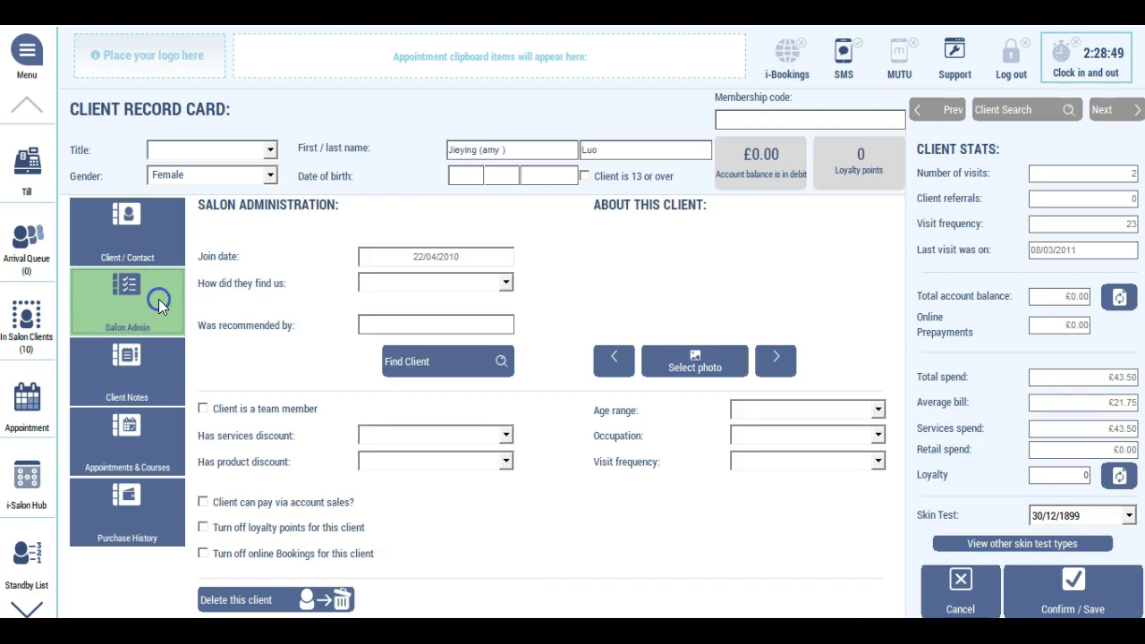
{"action": "left_click", "coordinate": [268, 601]}
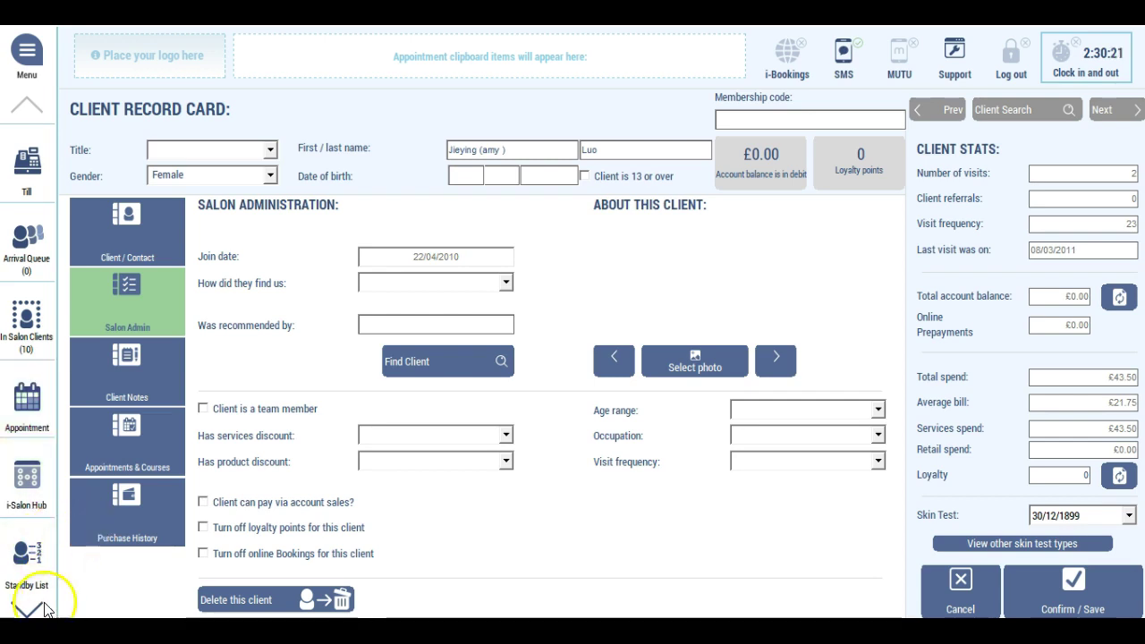
{"action": "left_click", "coordinate": [36, 64]}
{"action": "left_click", "coordinate": [279, 365]}
{"action": "left_click", "coordinate": [290, 505]}
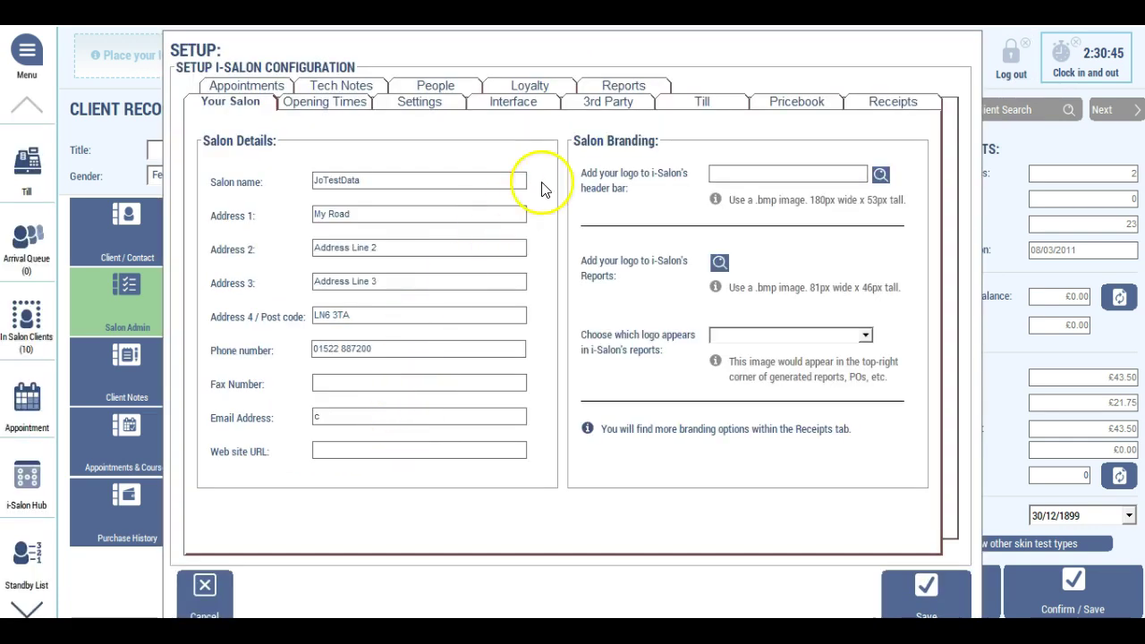
{"action": "left_click", "coordinate": [457, 86]}
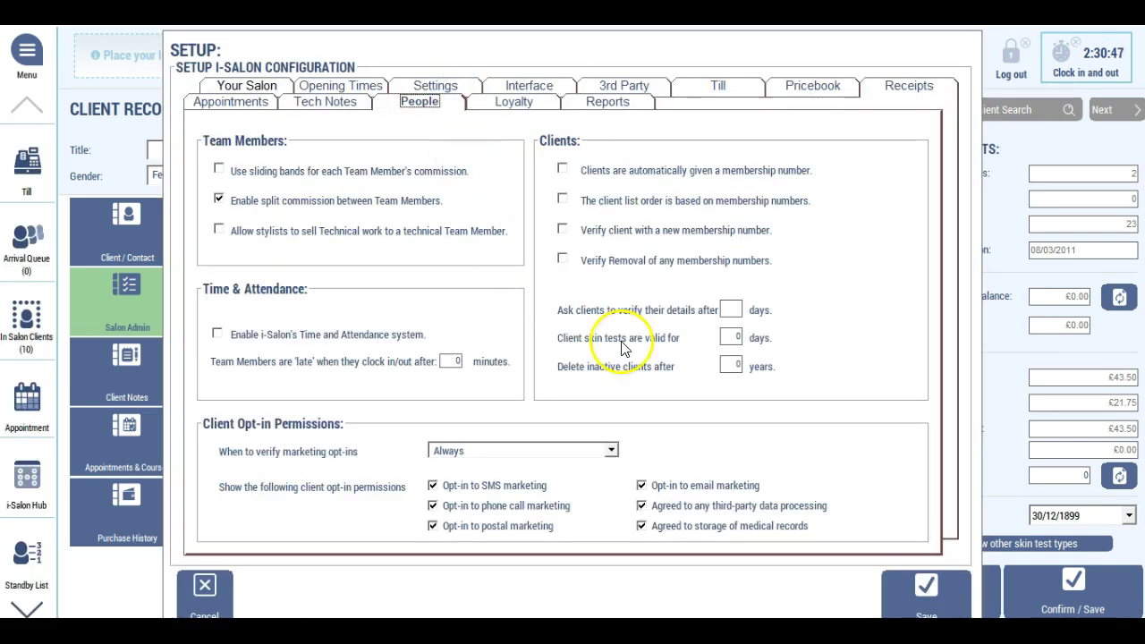
{"action": "left_click", "coordinate": [731, 365]}
{"action": "key", "text": "BackSpace"}
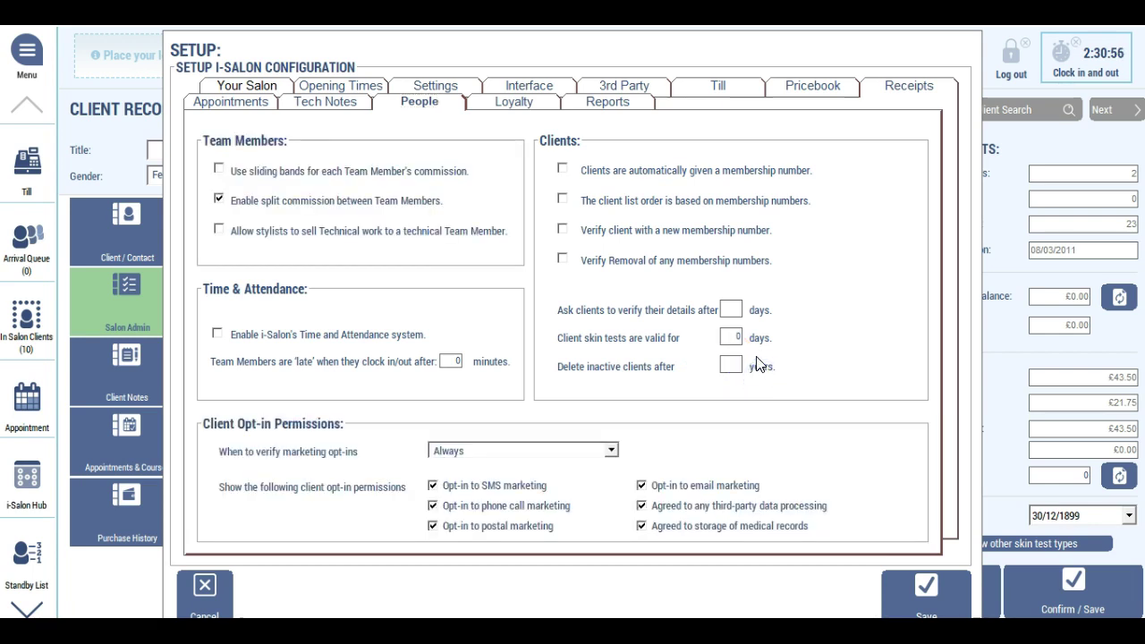
{"action": "type", "text": "4"}
{"action": "key", "text": "Return"}
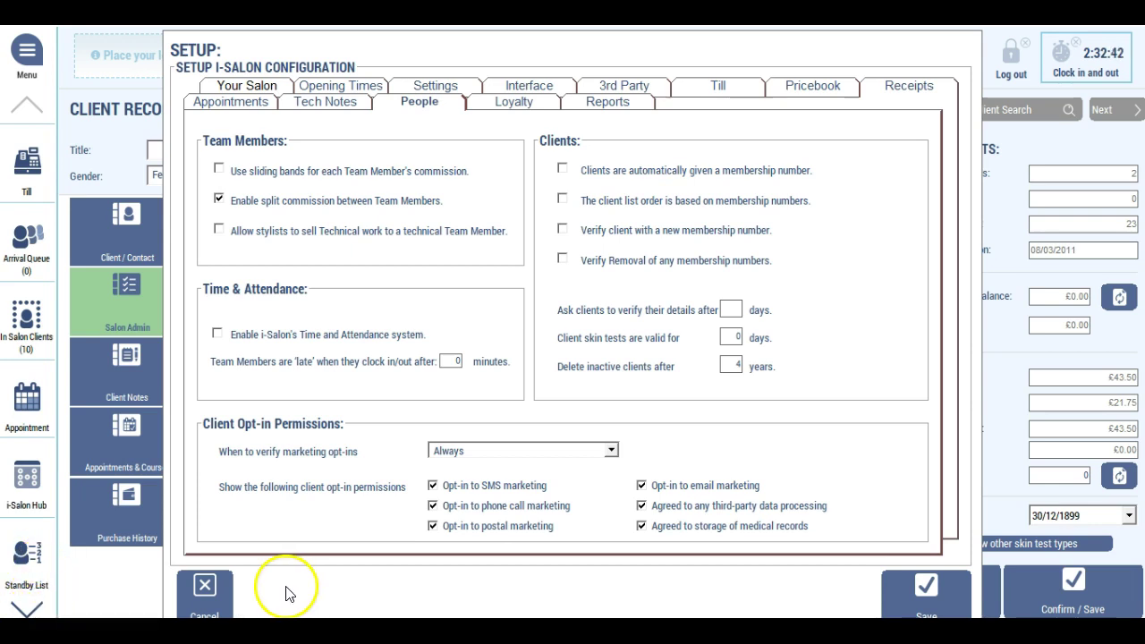
{"action": "left_click", "coordinate": [205, 586]}
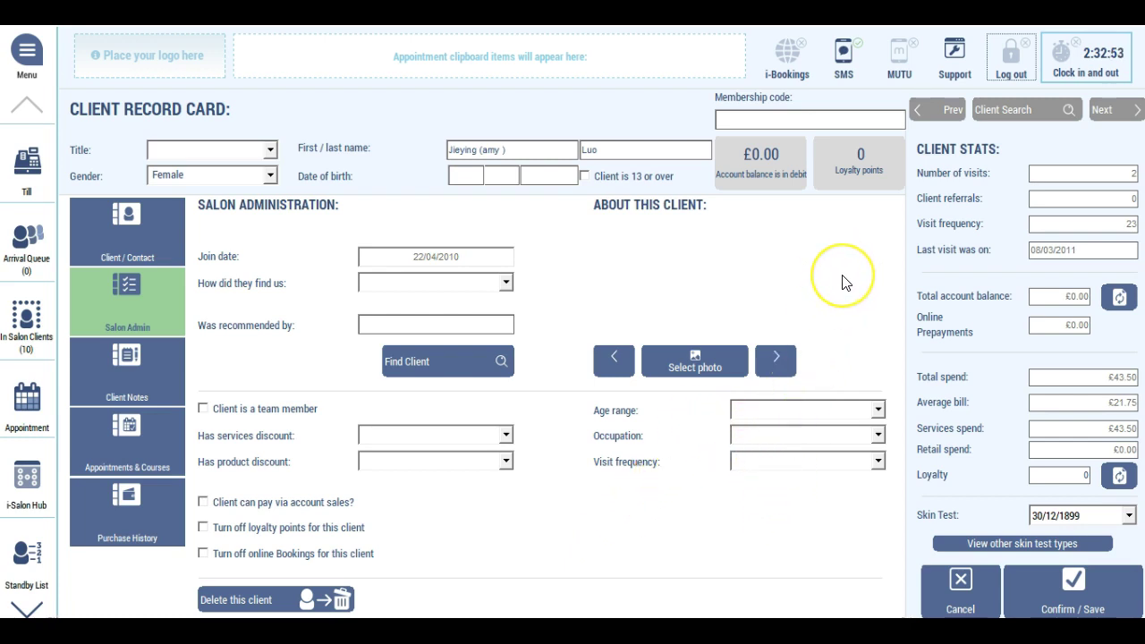
- Open the SMS Message Centre to view the daily 09:00 automatic SMS schedule
{"action": "left_click", "coordinate": [862, 77]}
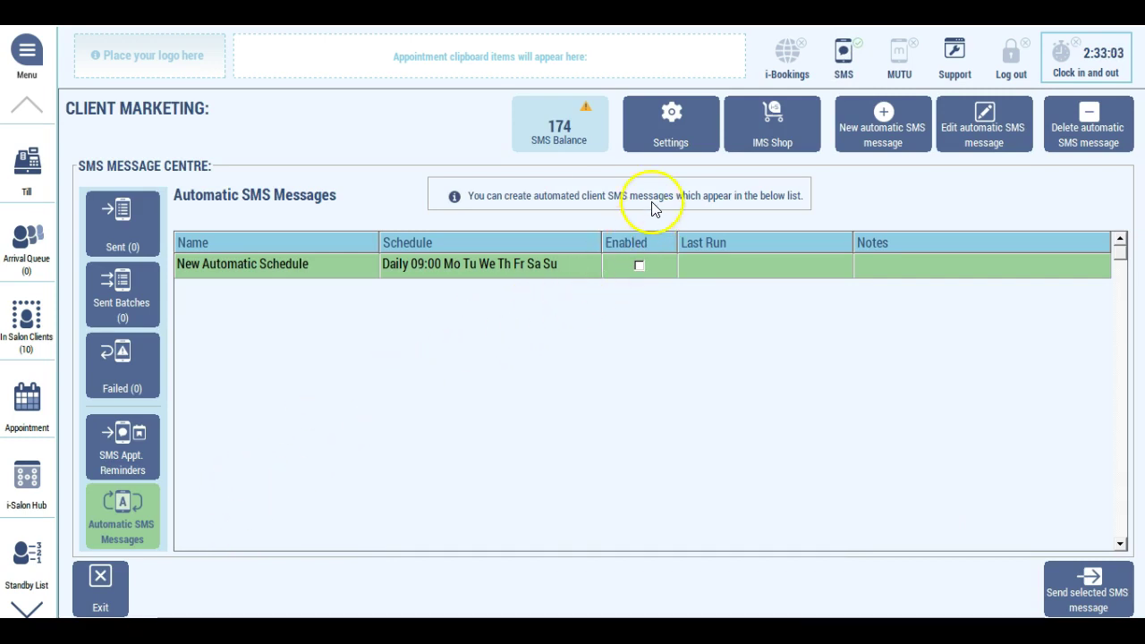
- In the SMS settings, replace the client preferences text 'Manage preferences' with 'Manage your preferences here:'
{"action": "left_click", "coordinate": [671, 138]}
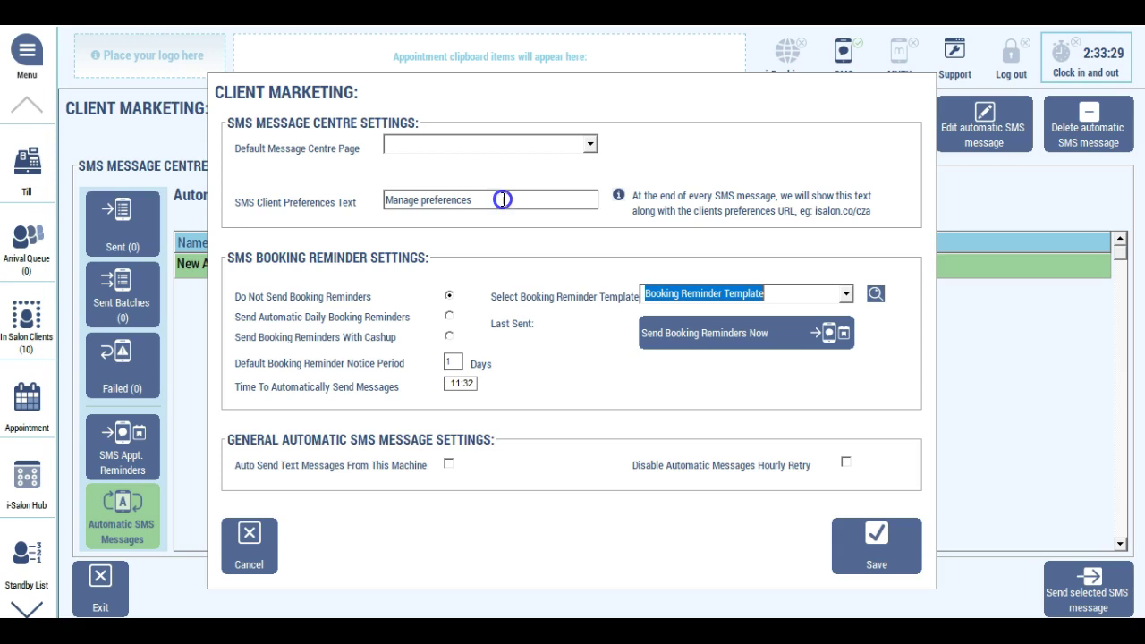
{"action": "left_click", "coordinate": [503, 200]}
{"action": "left_click_drag", "start_coordinate": [472, 199], "coordinate": [390, 199]}
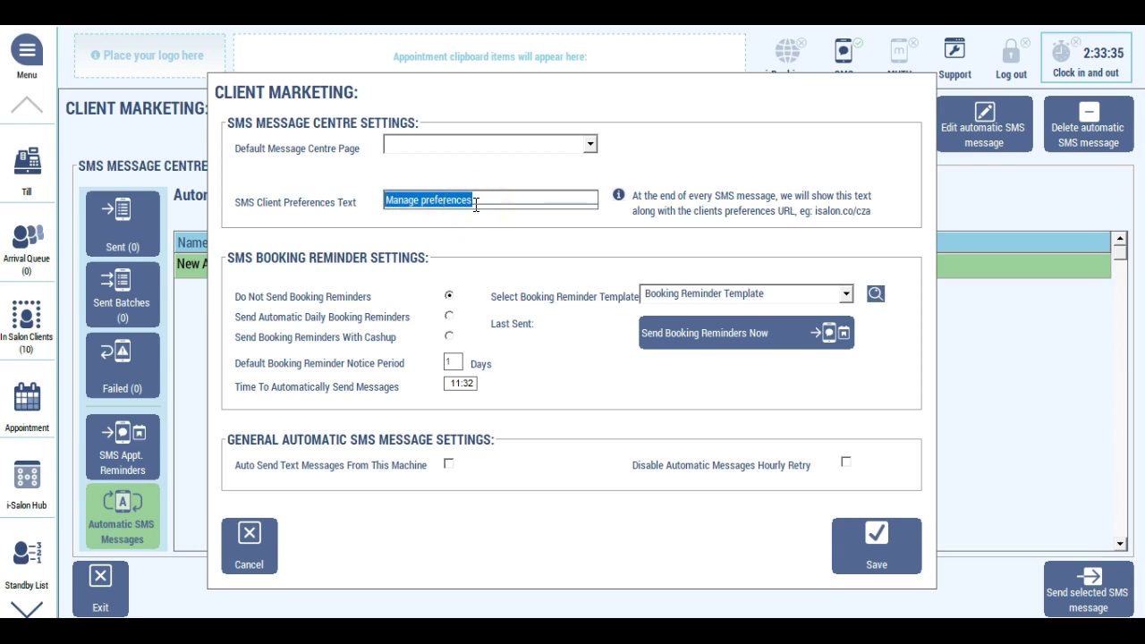
{"action": "type", "text": "Men"}
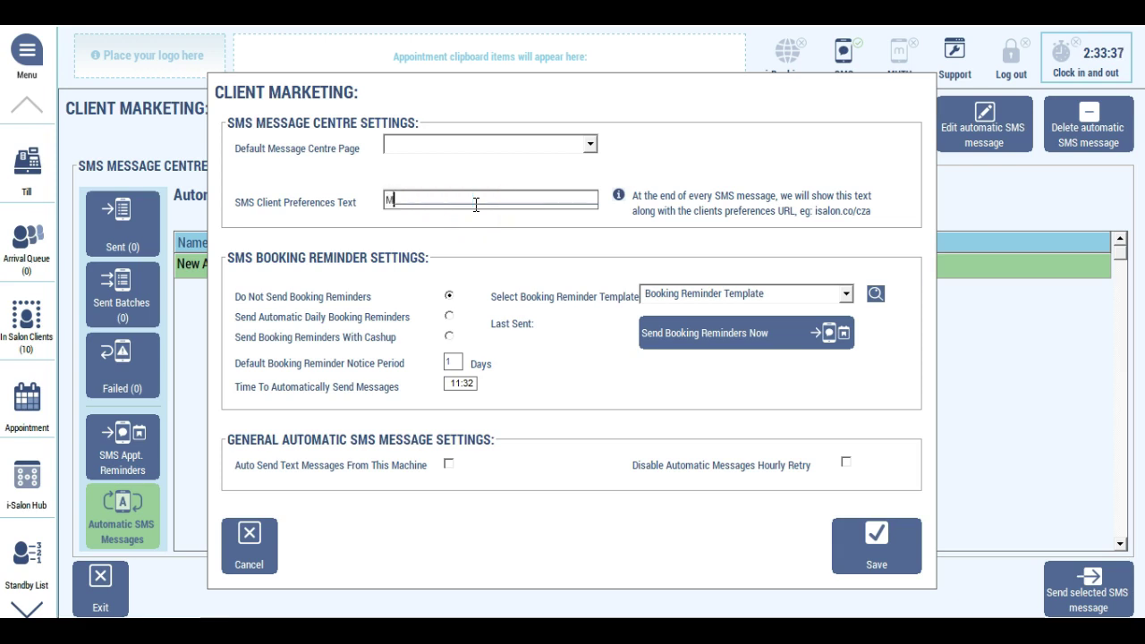
{"action": "key", "text": "BackSpace"}
{"action": "key", "text": "BackSpace"}
{"action": "key", "text": "BackSpace"}
{"action": "type", "text": "Manage your preferences here:"}
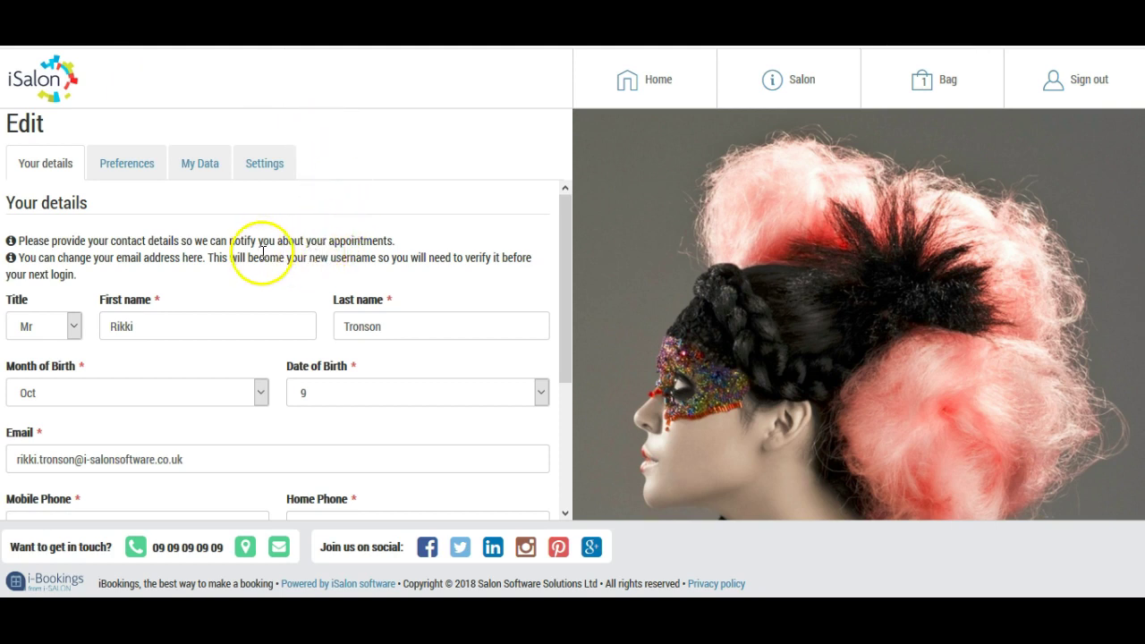
- Scroll through Your details, then view the Preferences tab's phone, SMS, email and post consents
{"action": "scroll", "coordinate": [260, 320], "scroll_direction": "down", "scroll_amount": 1}
{"action": "scroll", "coordinate": [260, 321], "scroll_direction": "down", "scroll_amount": 2}
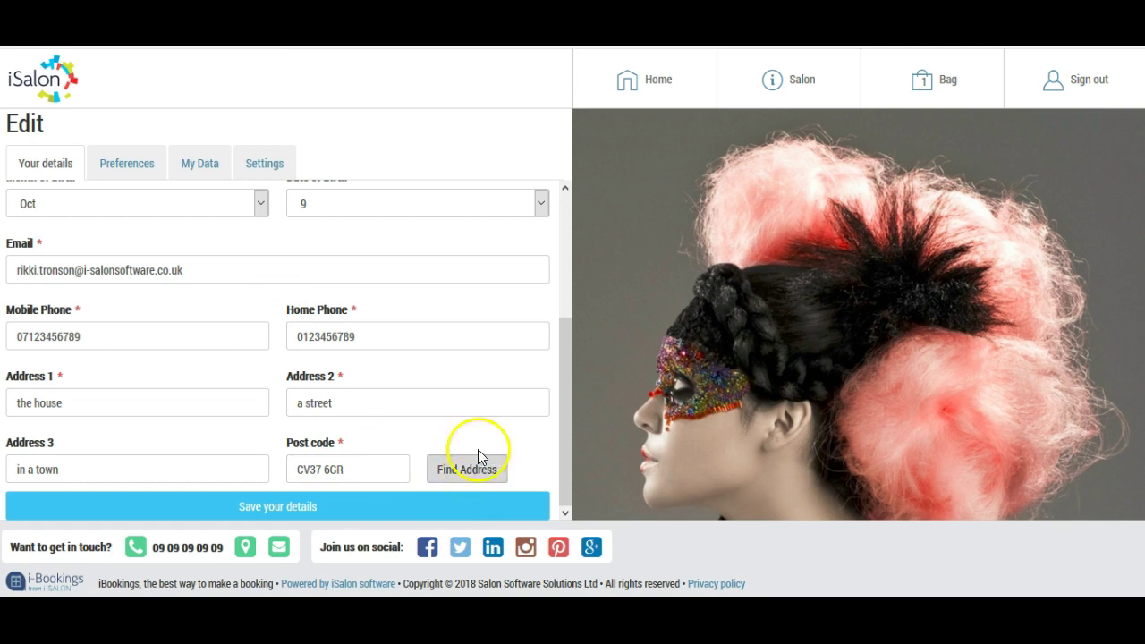
{"action": "left_click", "coordinate": [131, 168]}
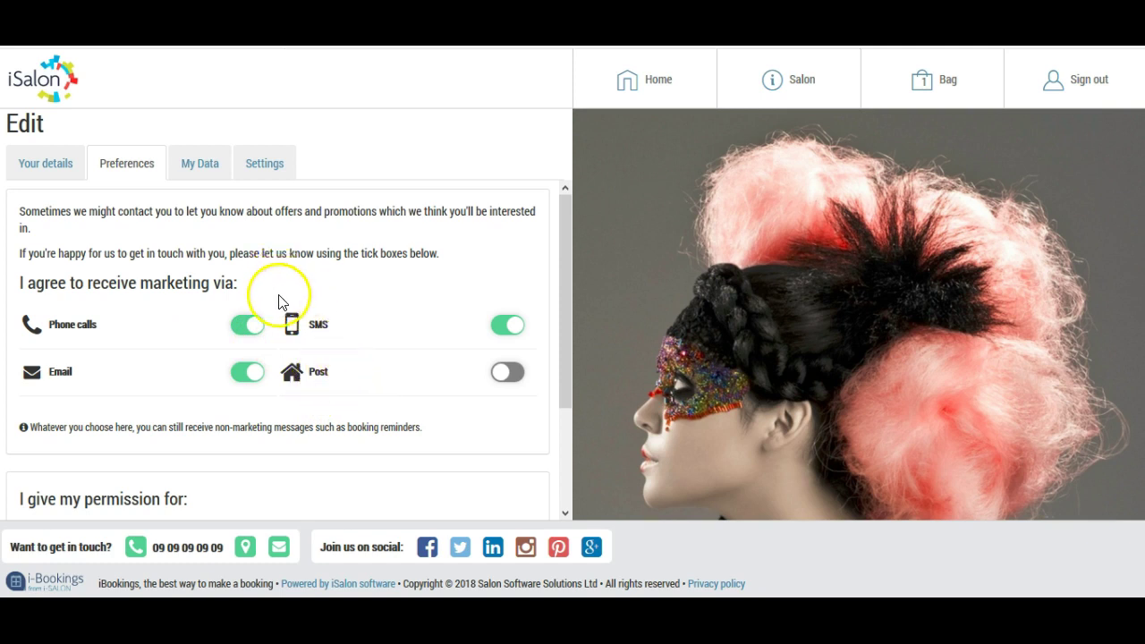
{"action": "scroll", "coordinate": [279, 295], "scroll_direction": "down", "scroll_amount": 3}
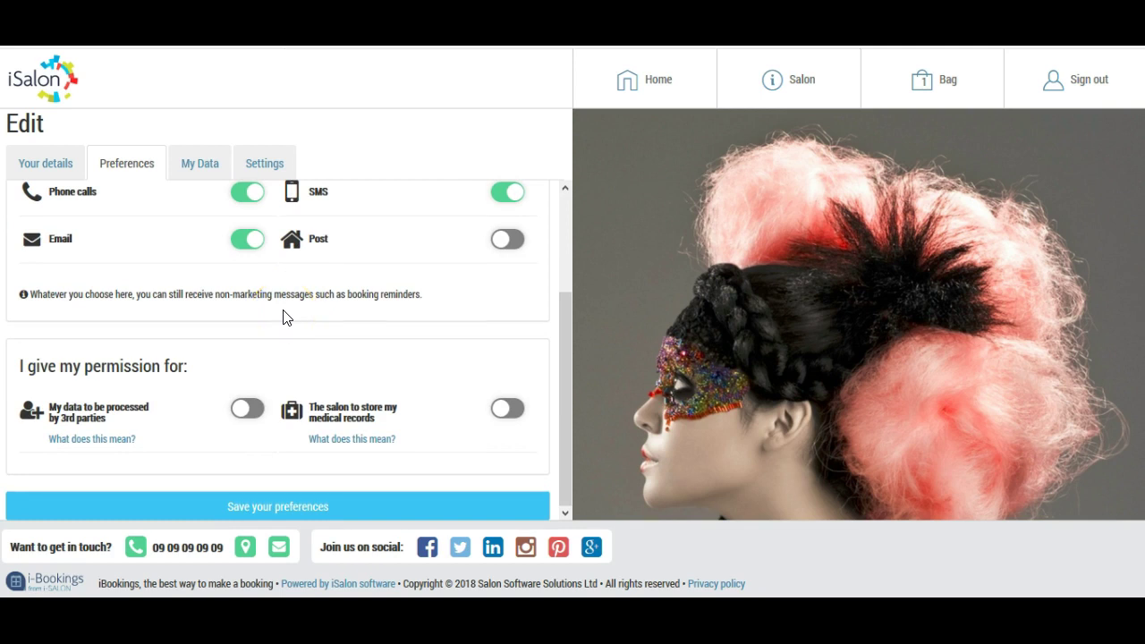
- On the My Data tab, highlight the stored Notes line and scroll through service and transaction history
{"action": "left_click", "coordinate": [207, 172]}
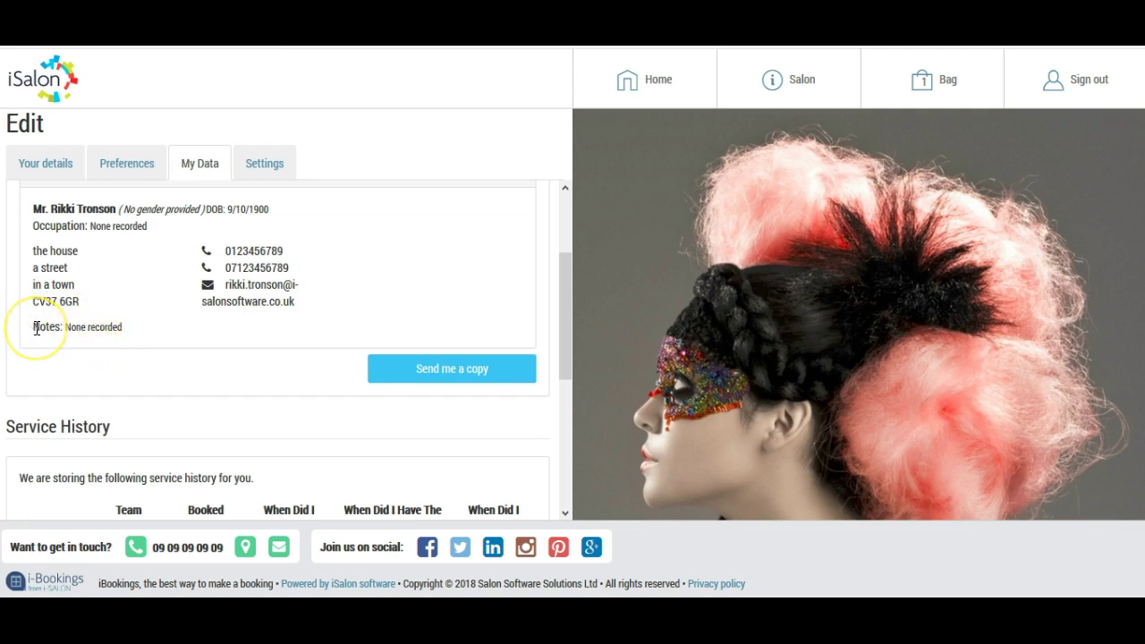
{"action": "left_click_drag", "start_coordinate": [36, 329], "coordinate": [131, 334]}
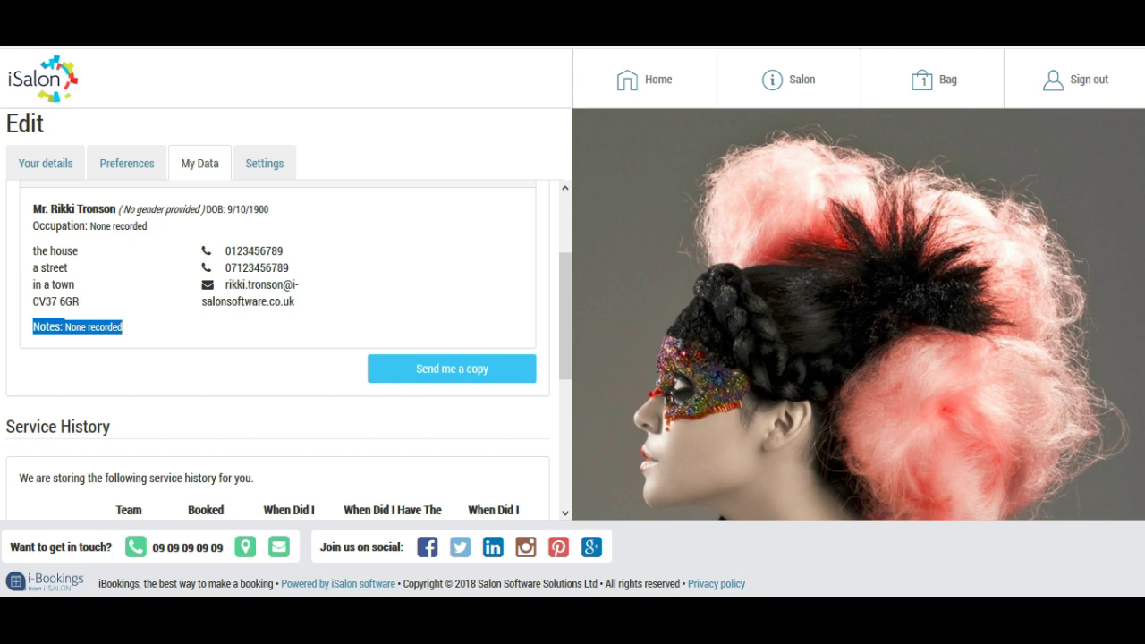
{"action": "left_click", "coordinate": [224, 335]}
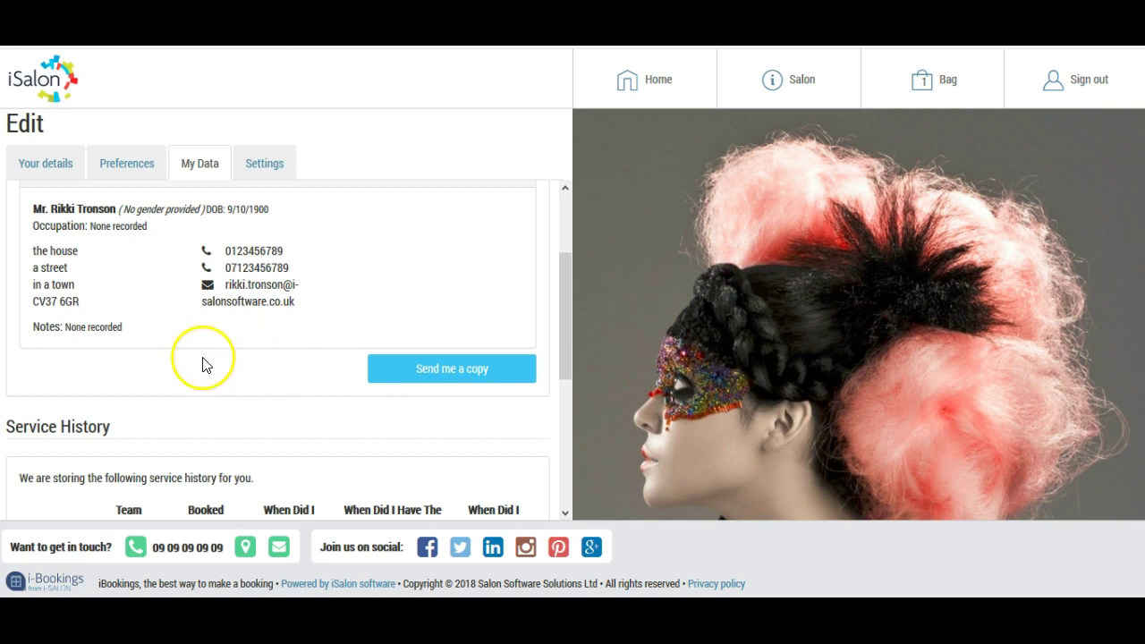
{"action": "left_click_drag", "start_coordinate": [133, 333], "coordinate": [34, 331]}
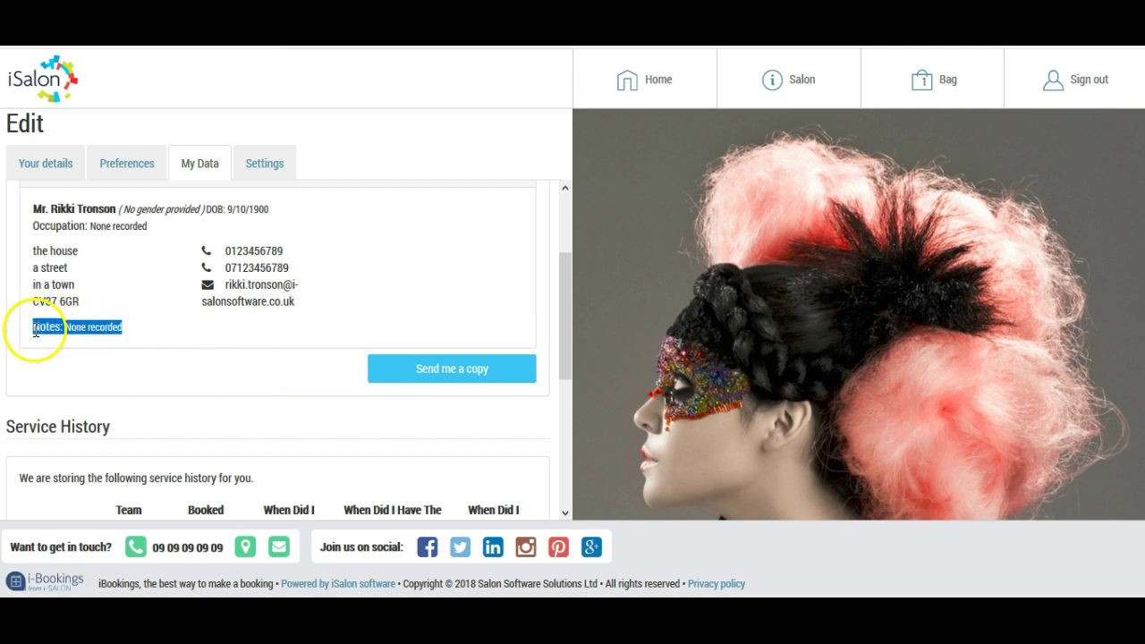
{"action": "left_click", "coordinate": [154, 335]}
{"action": "scroll", "coordinate": [179, 365], "scroll_direction": "down", "scroll_amount": 3}
{"action": "scroll", "coordinate": [174, 366], "scroll_direction": "up", "scroll_amount": 1}
{"action": "scroll", "coordinate": [174, 366], "scroll_direction": "down", "scroll_amount": 1}
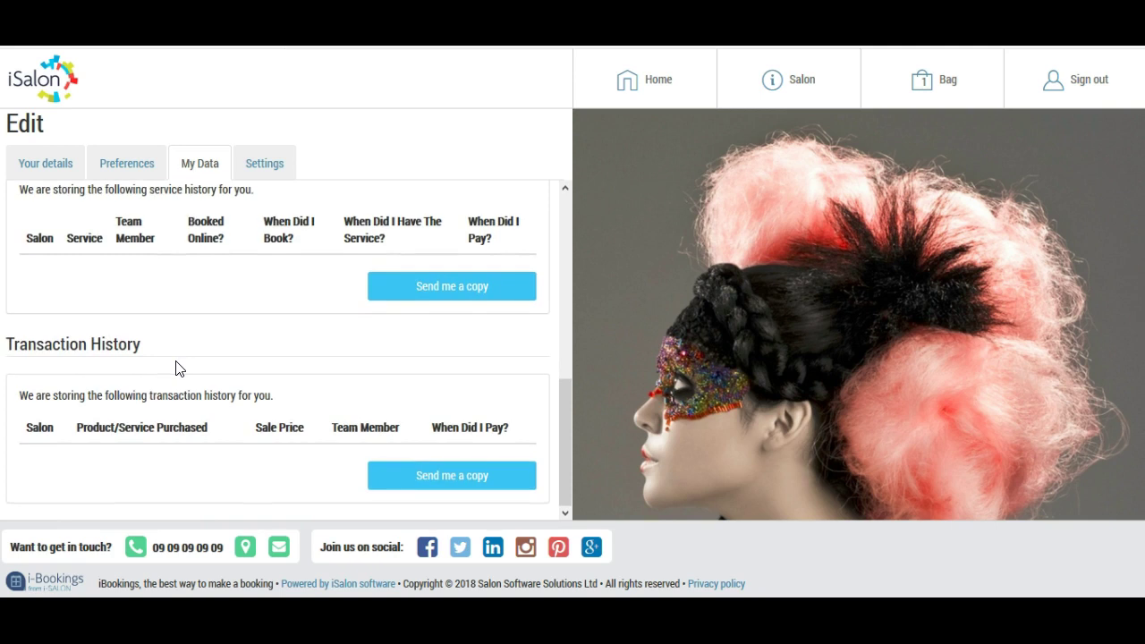
{"action": "scroll", "coordinate": [209, 327], "scroll_direction": "up", "scroll_amount": 5}
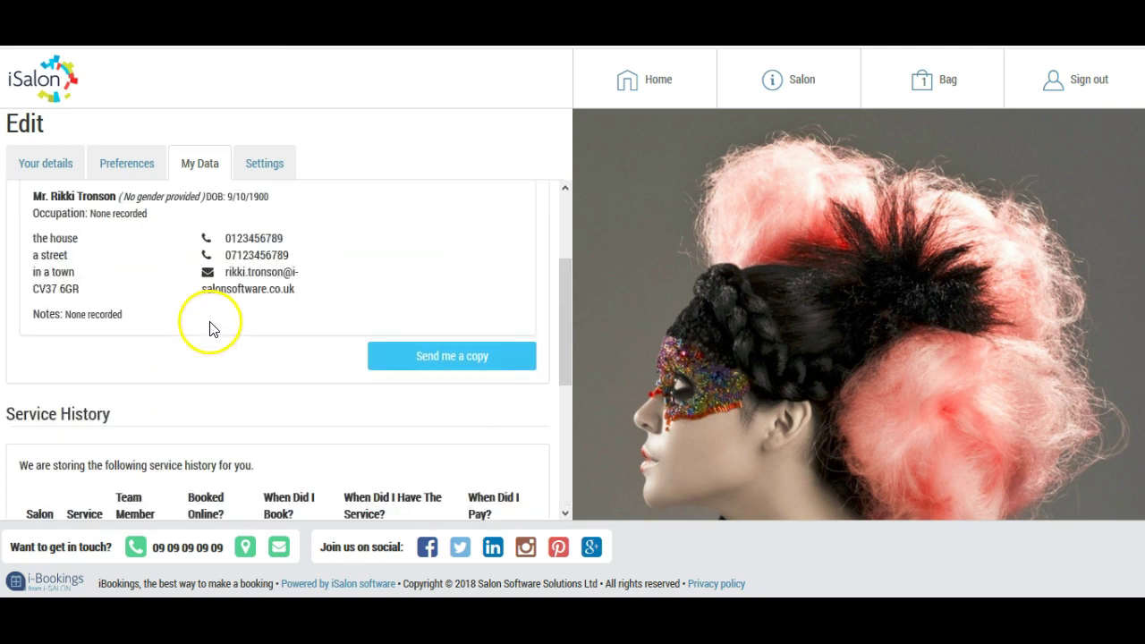
- From the portal Settings, open Forget Me and read which personal data deletion would remove
{"action": "left_click", "coordinate": [269, 173]}
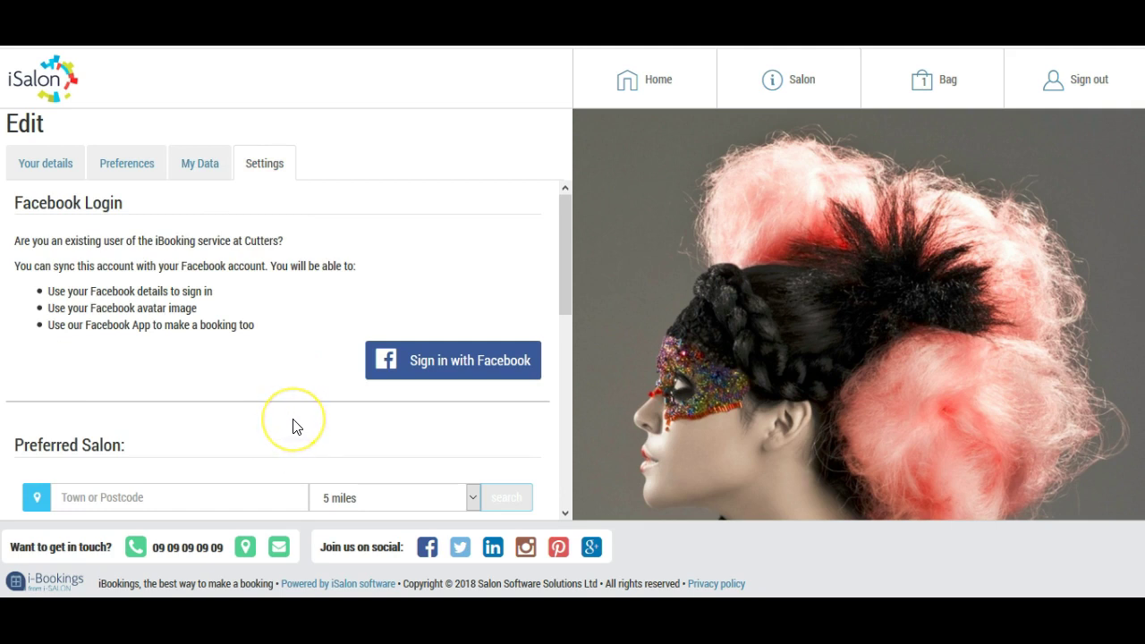
{"action": "scroll", "coordinate": [296, 427], "scroll_direction": "down", "scroll_amount": 5}
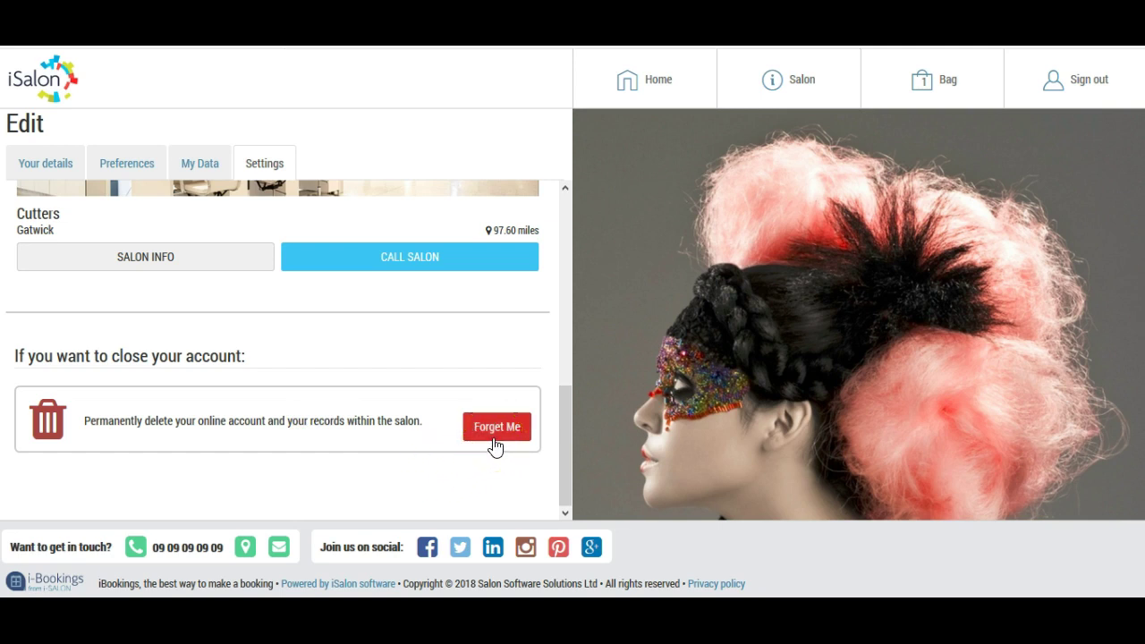
{"action": "left_click", "coordinate": [495, 429]}
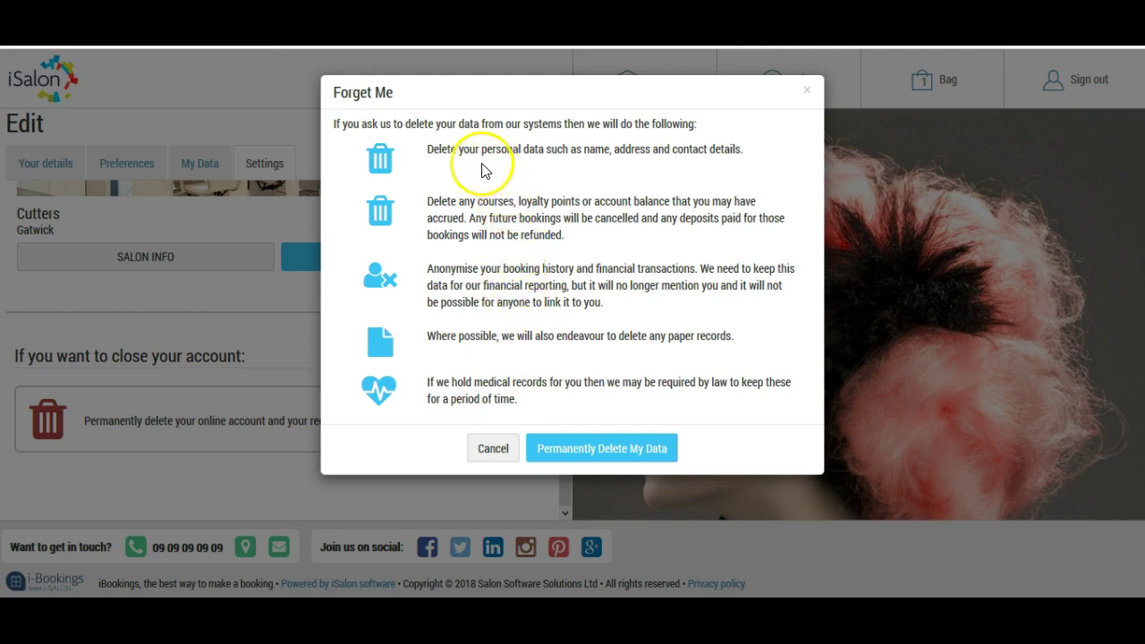
{"action": "left_click_drag", "start_coordinate": [481, 152], "coordinate": [666, 154]}
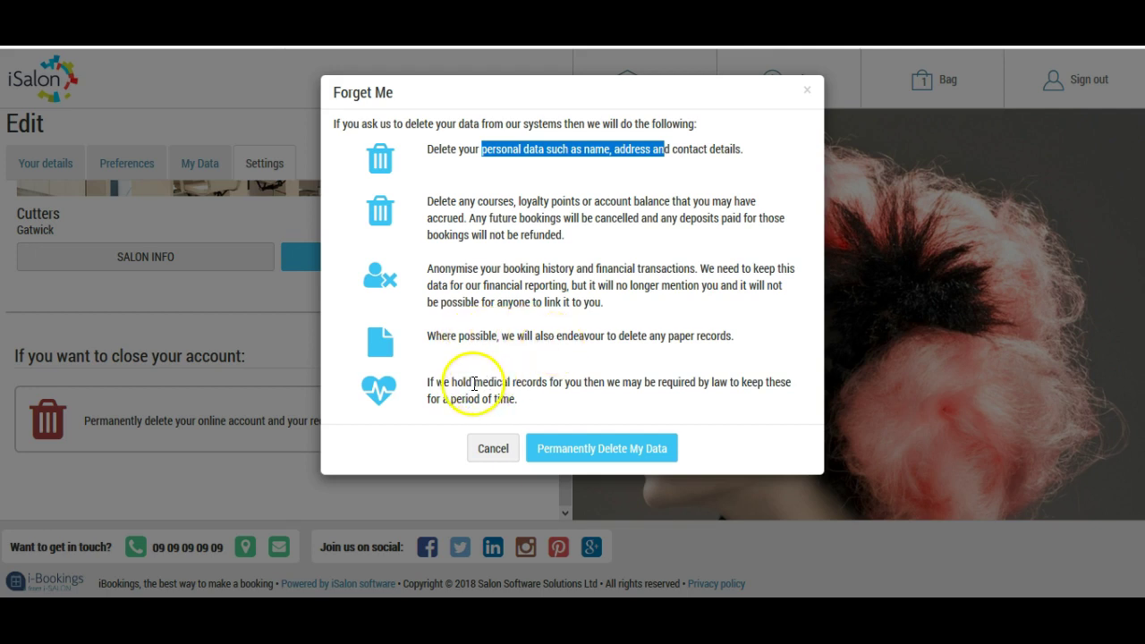
{"action": "left_click", "coordinate": [576, 389]}
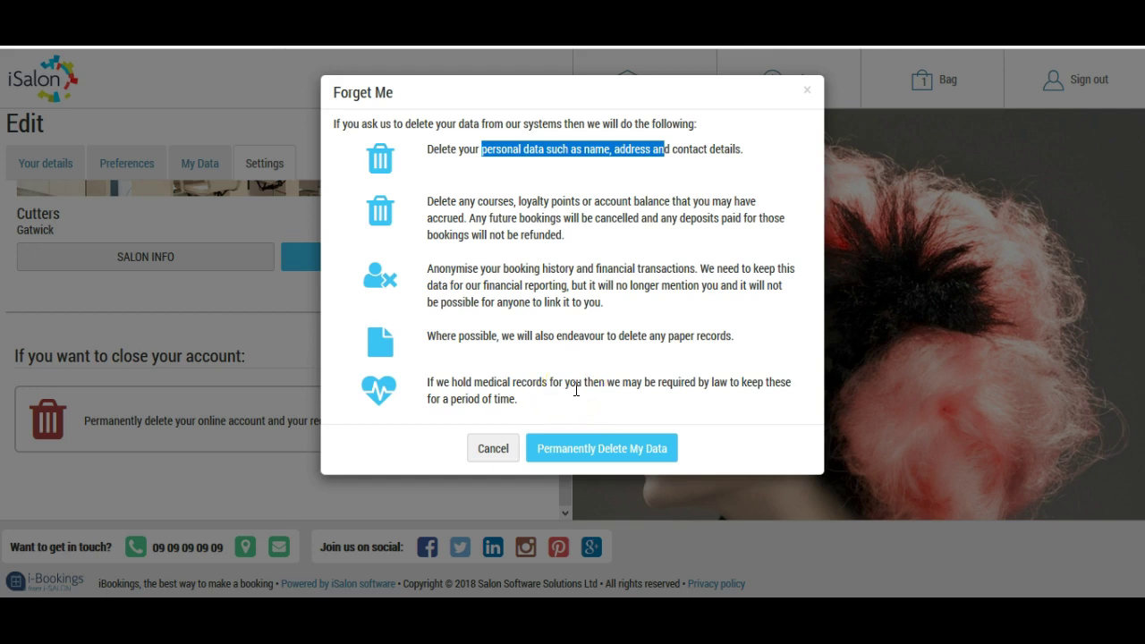
{"action": "left_click", "coordinate": [579, 455]}
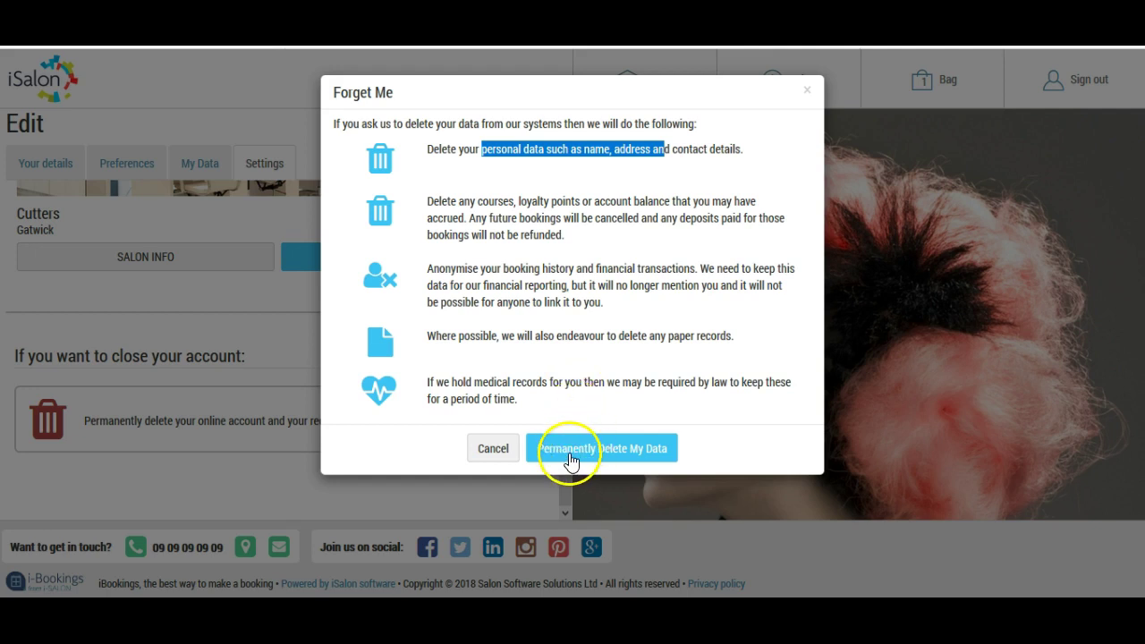
- Cancel the Forget Me warning and highlight the SMS Client Preferences Text in Client Marketing settings
{"action": "left_click", "coordinate": [493, 451]}
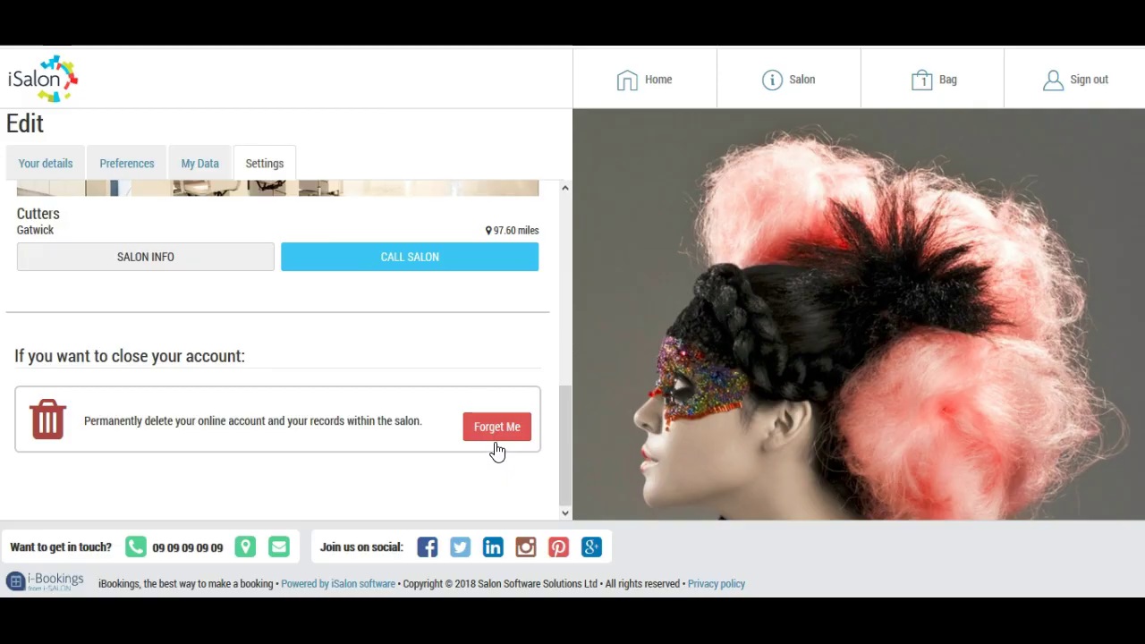
{"action": "left_click", "coordinate": [97, 86]}
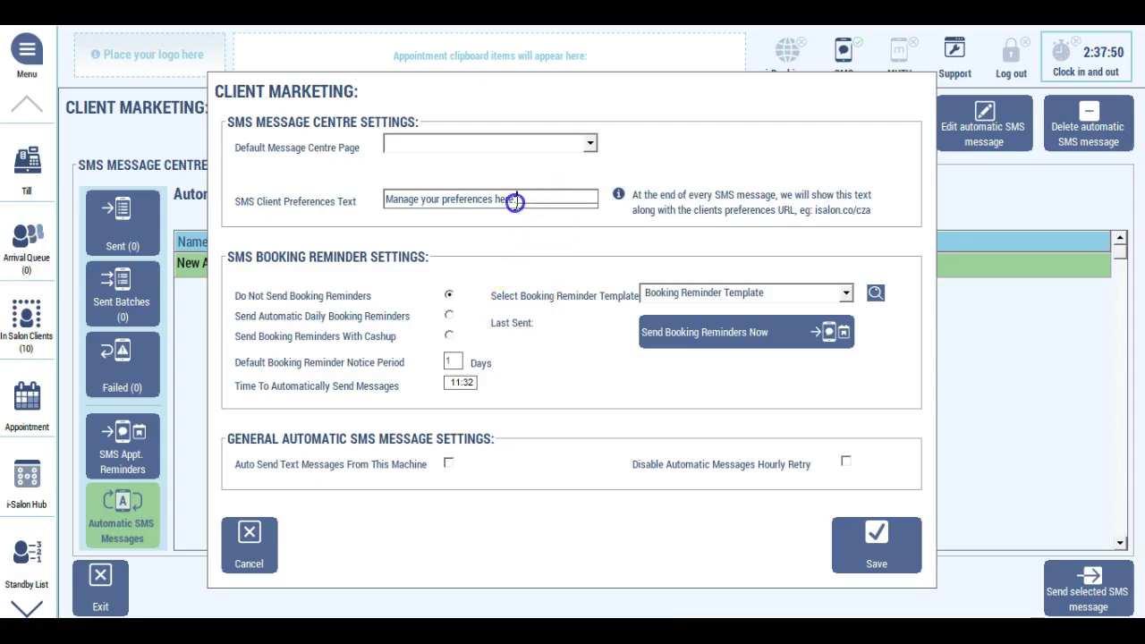
{"action": "mouse_move", "coordinate": [516, 201]}
{"action": "left_mouse_down"}
{"action": "mouse_move", "coordinate": [376, 198]}
{"action": "mouse_move", "coordinate": [531, 201]}
{"action": "left_mouse_up"}
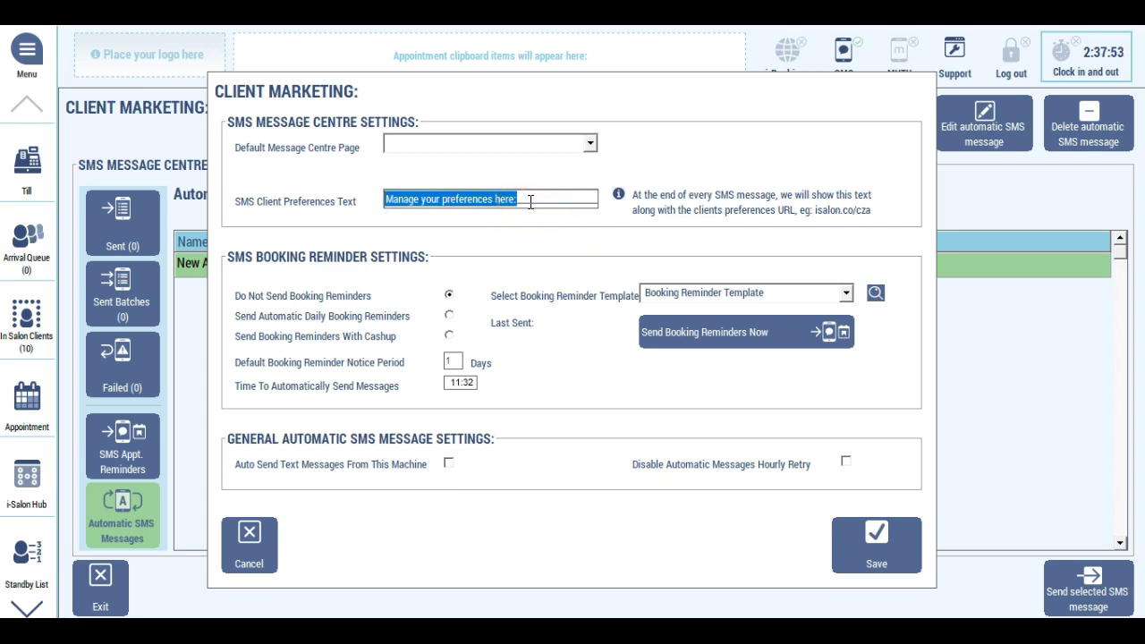
{"action": "left_click", "coordinate": [530, 201]}
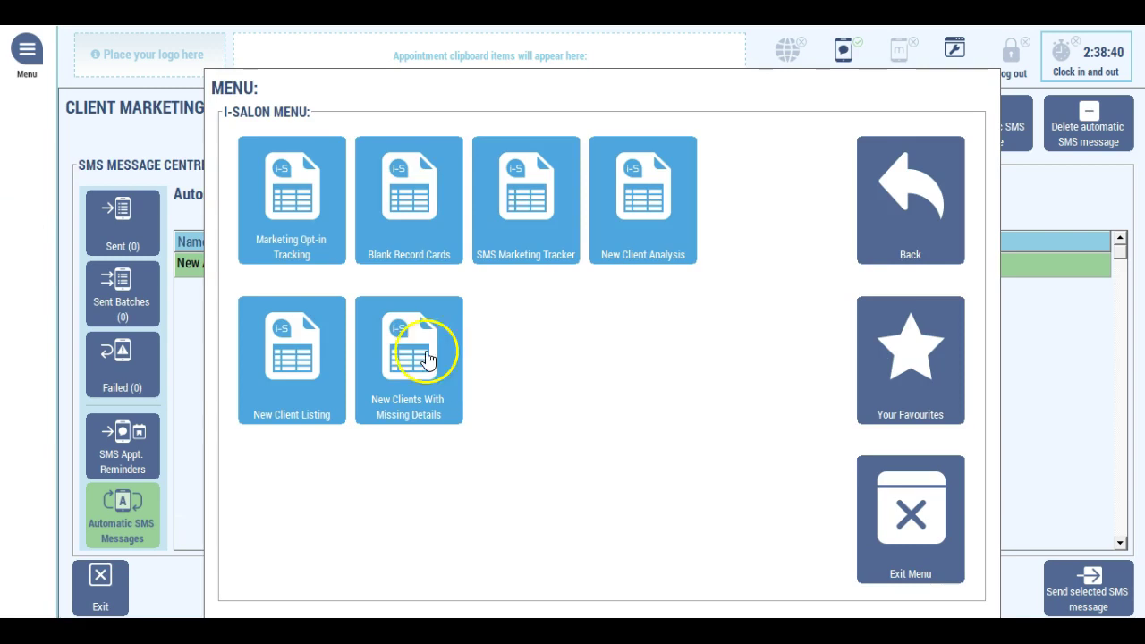
- Load Marketing Opt-in Tracking starting 25 February 2018, review it, then close back to the diary
{"action": "left_click", "coordinate": [302, 201]}
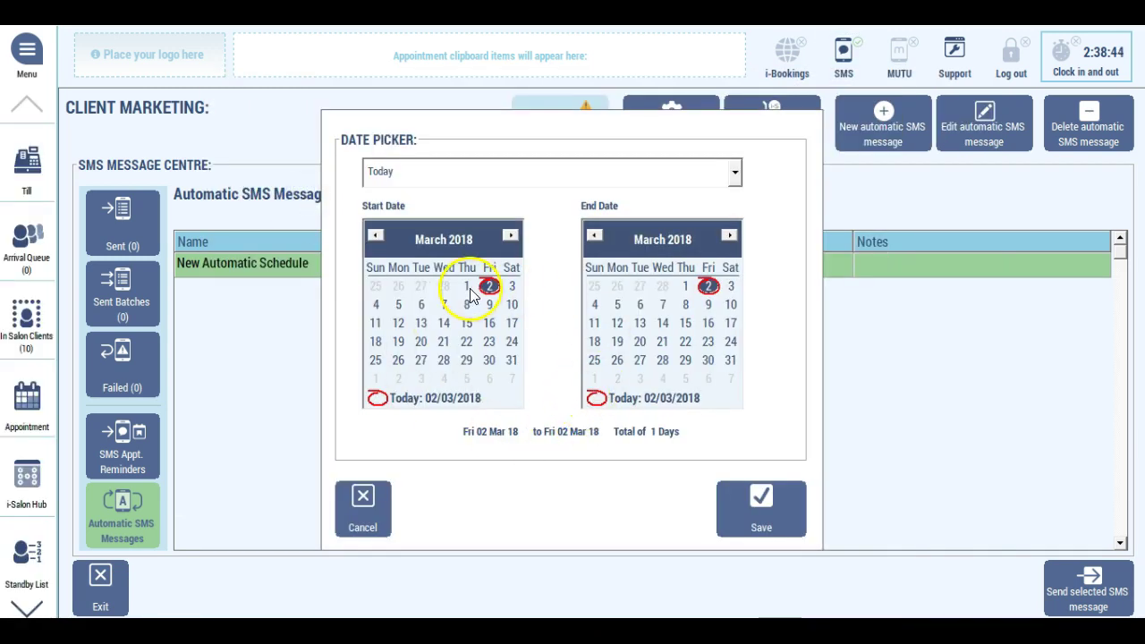
{"action": "left_click", "coordinate": [379, 287]}
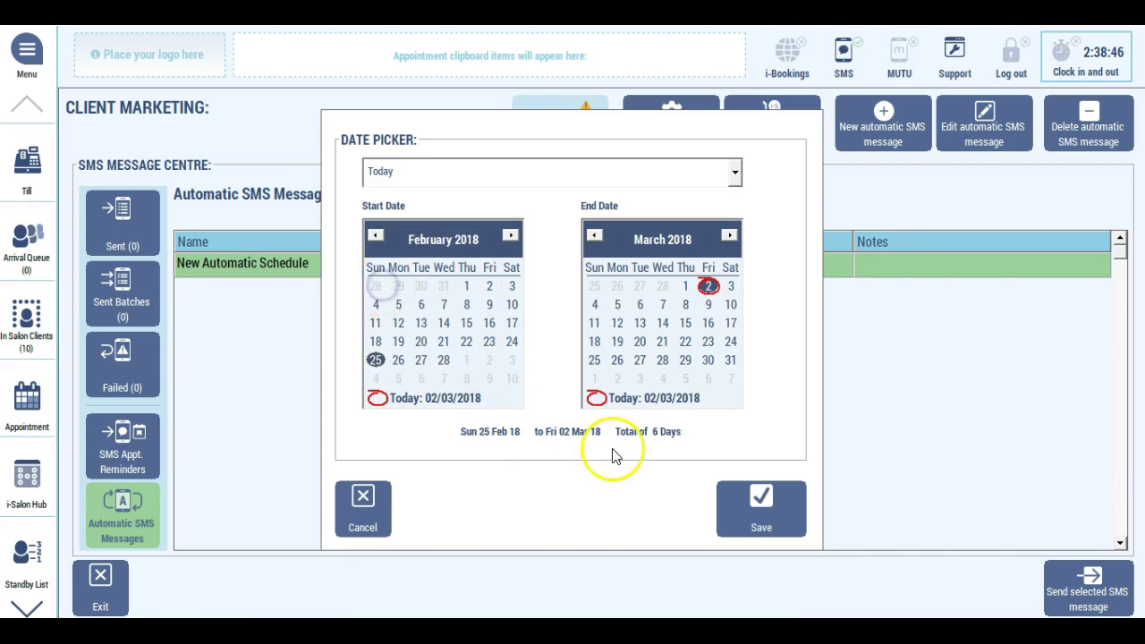
{"action": "left_click", "coordinate": [759, 511]}
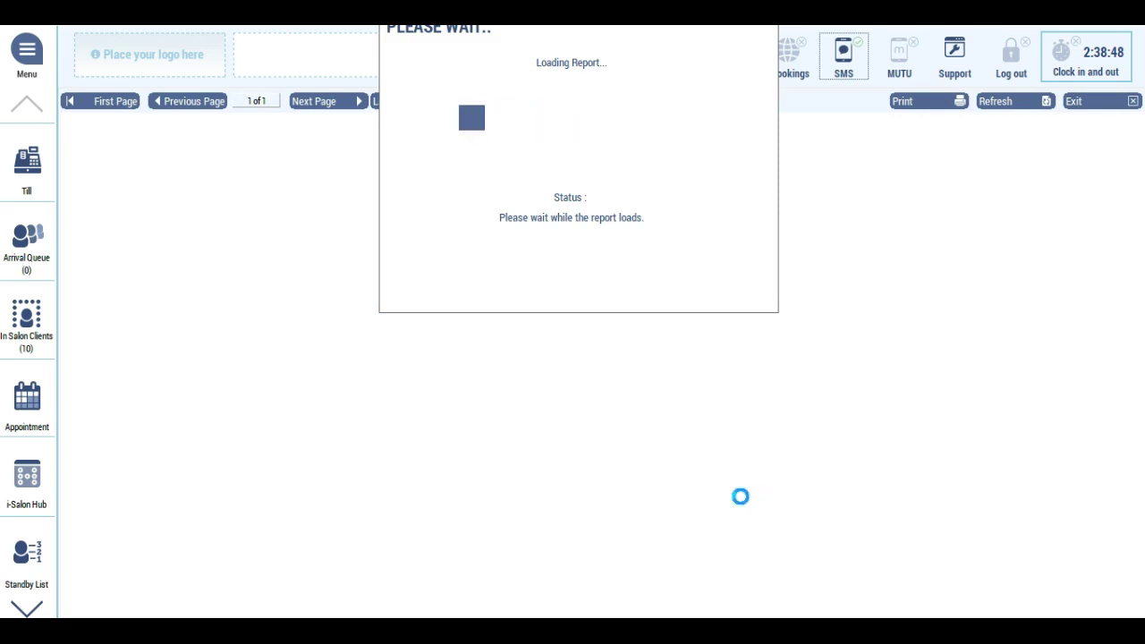
{"action": "left_click", "coordinate": [737, 483]}
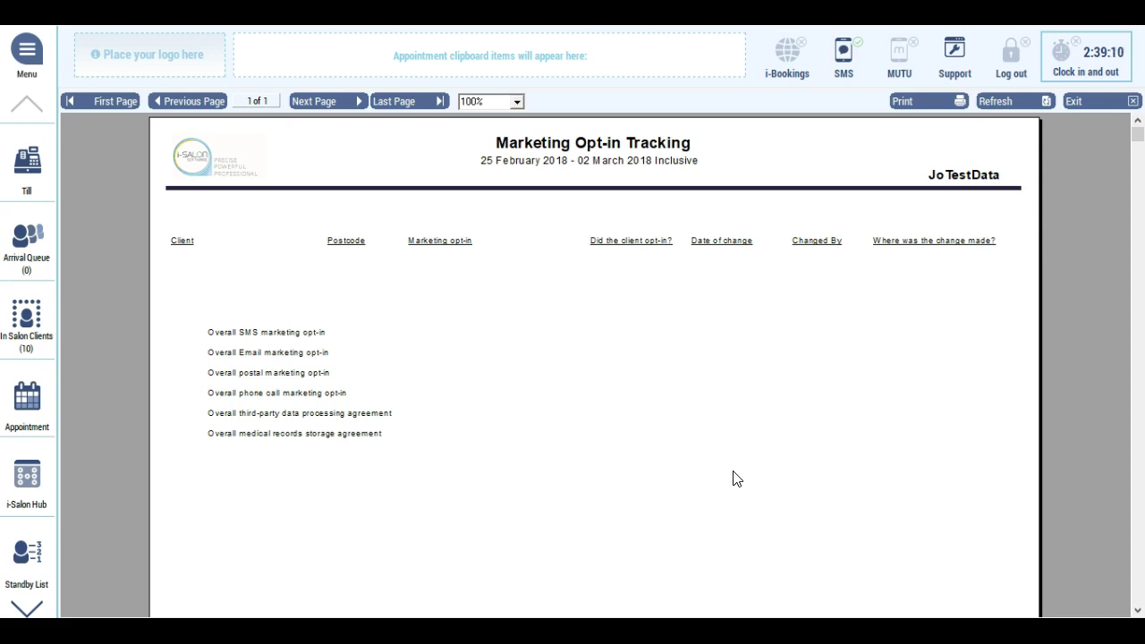
{"action": "left_click", "coordinate": [605, 489]}
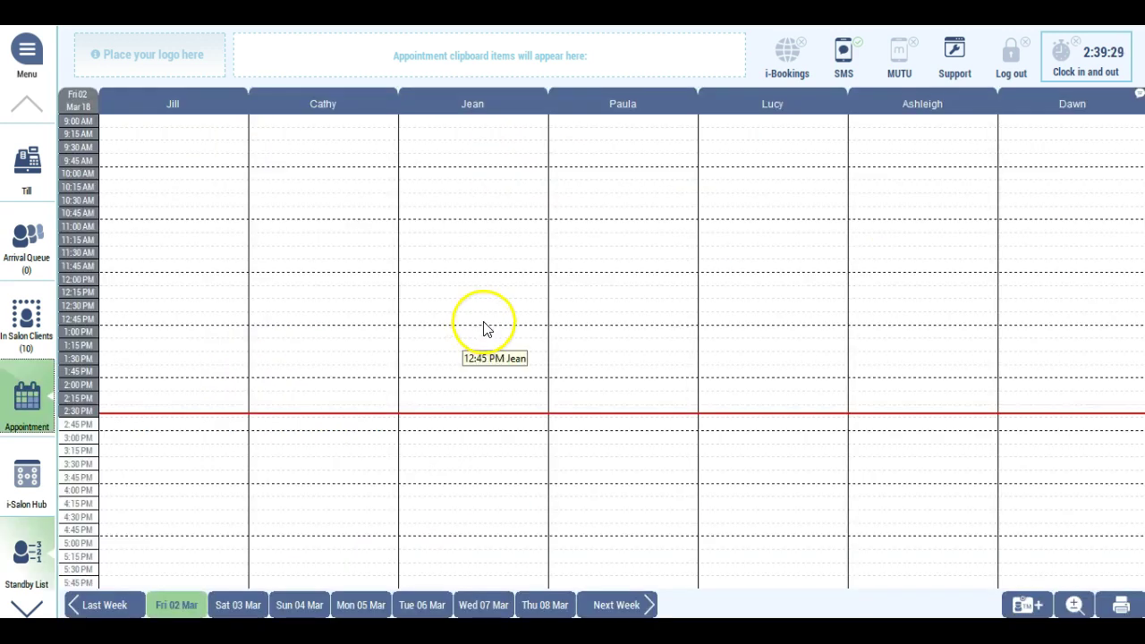
- Open a client's record card from the Client List and focus its email field beside the unticked opt-ins
{"action": "left_click", "coordinate": [485, 318]}
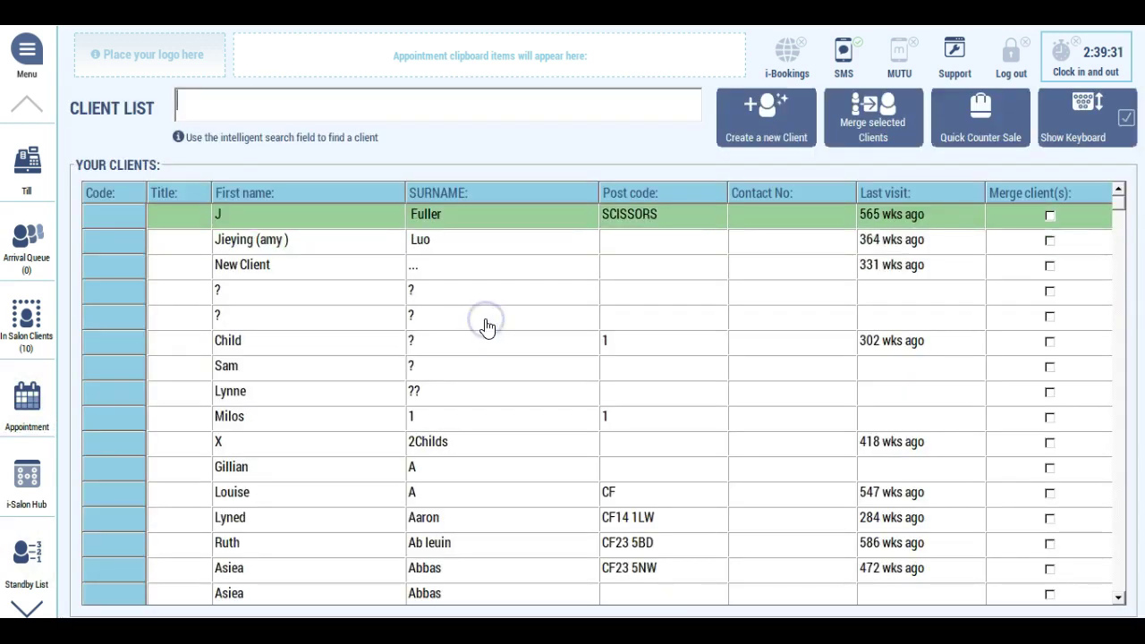
{"action": "left_click", "coordinate": [281, 250]}
{"action": "double_click", "coordinate": [283, 253]}
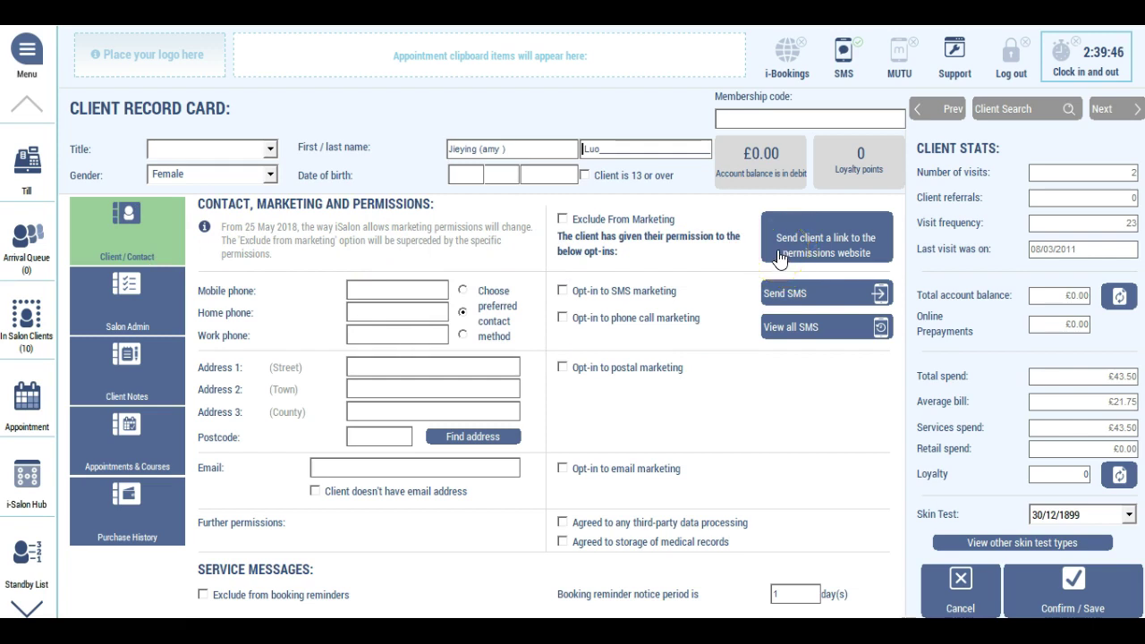
{"action": "left_click", "coordinate": [393, 466]}
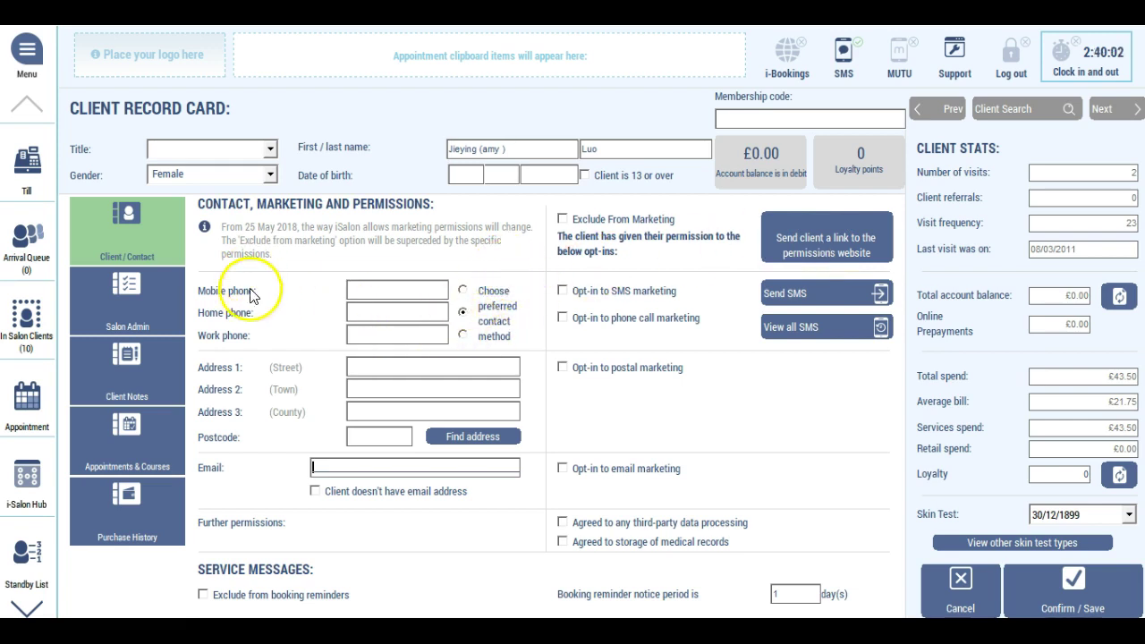
- Return to the diary, open the iSalon Hub, and scroll through its support, training and SMS credits content
{"action": "left_click", "coordinate": [27, 403]}
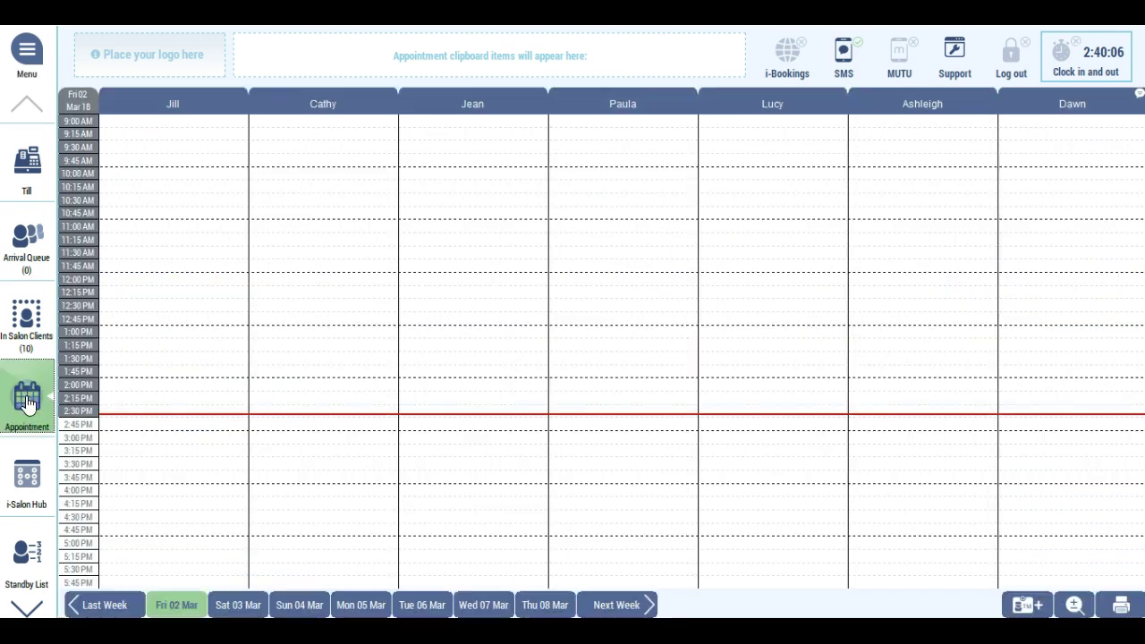
{"action": "left_click", "coordinate": [36, 486]}
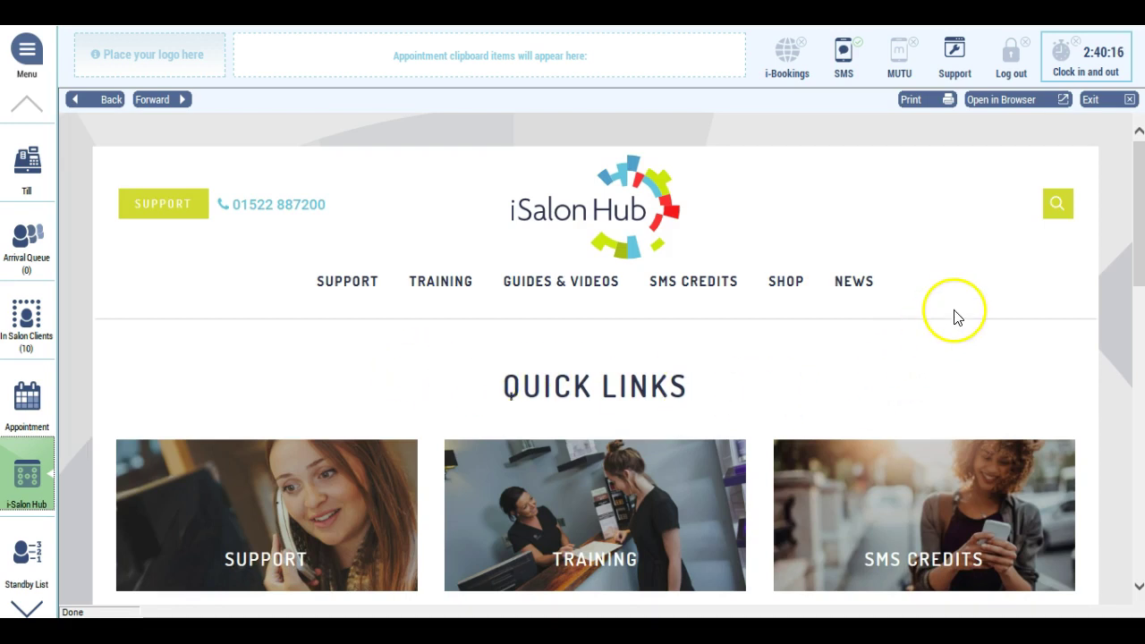
{"action": "scroll", "coordinate": [952, 336], "scroll_direction": "down", "scroll_amount": 3}
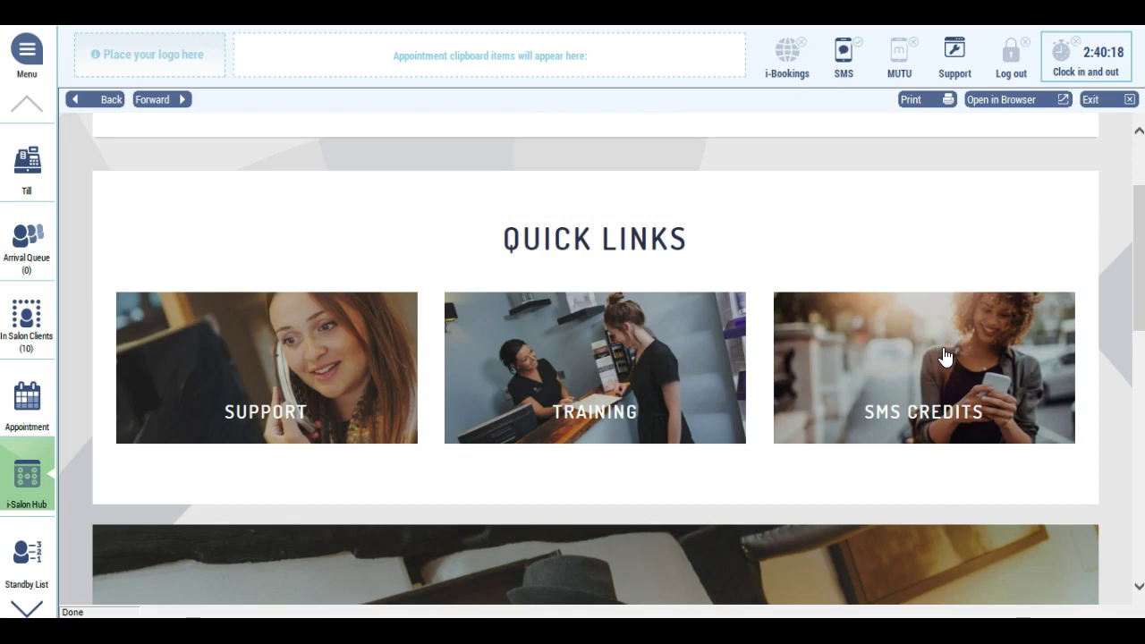
{"action": "scroll", "coordinate": [946, 356], "scroll_direction": "down", "scroll_amount": 7}
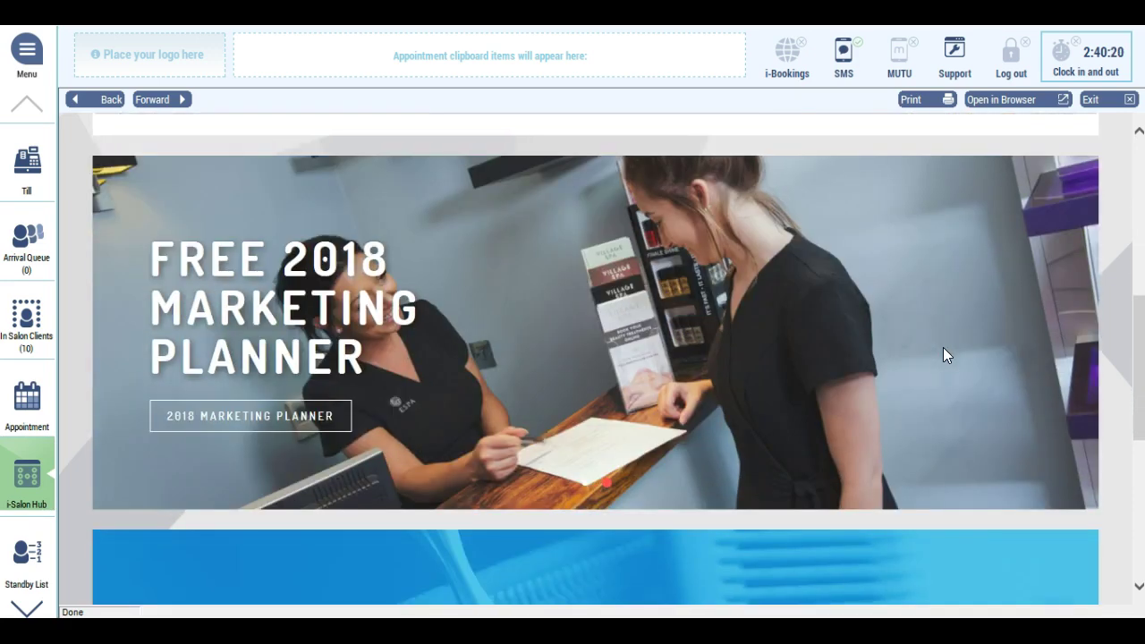
{"action": "scroll", "coordinate": [945, 349], "scroll_direction": "down", "scroll_amount": 9}
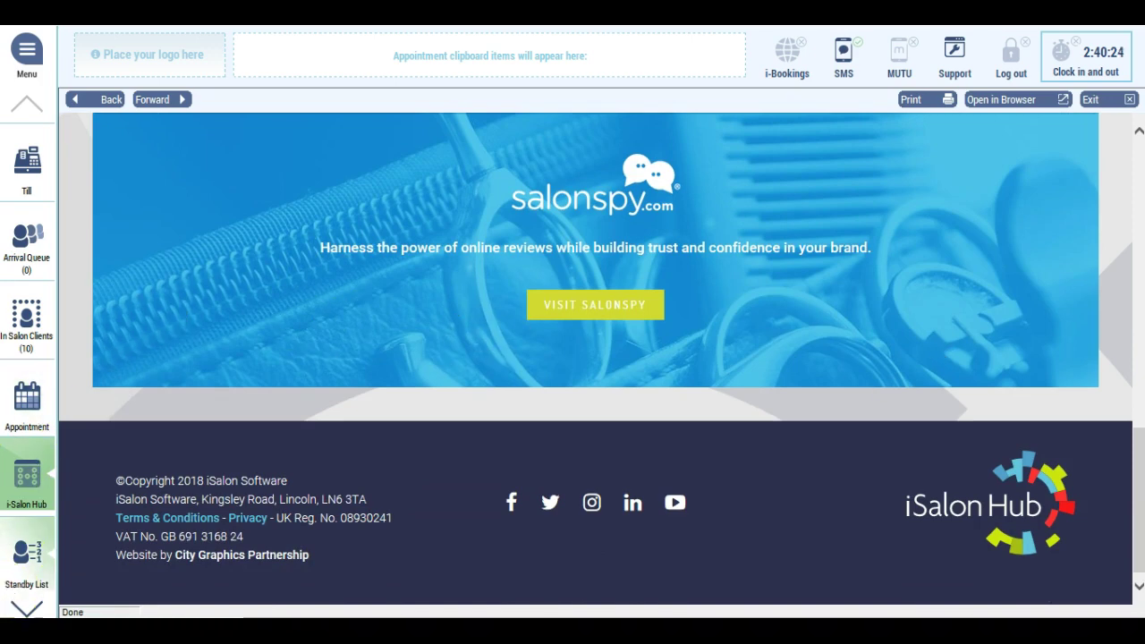
{"action": "scroll", "coordinate": [442, 475], "scroll_direction": "up", "scroll_amount": 16}
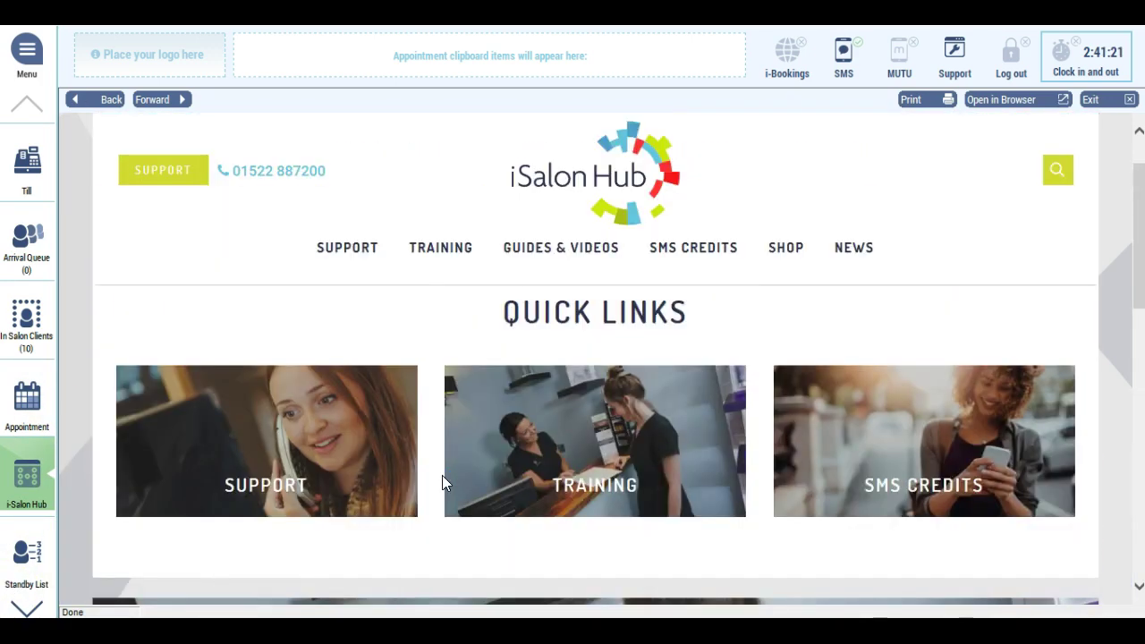
{"action": "scroll", "coordinate": [442, 475], "scroll_direction": "up", "scroll_amount": 2}
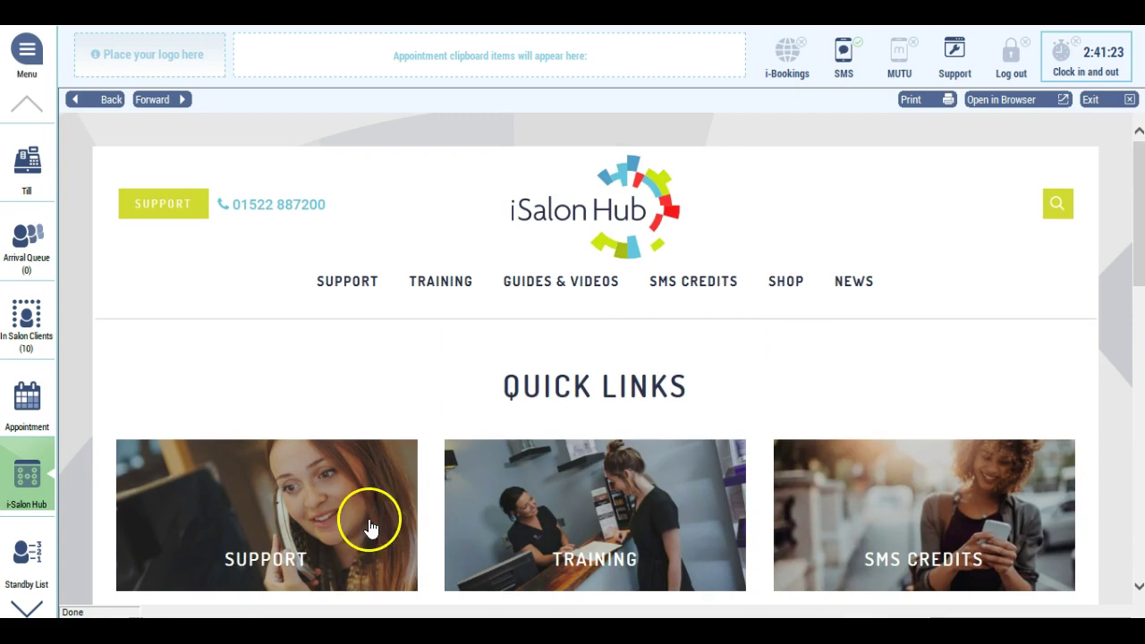